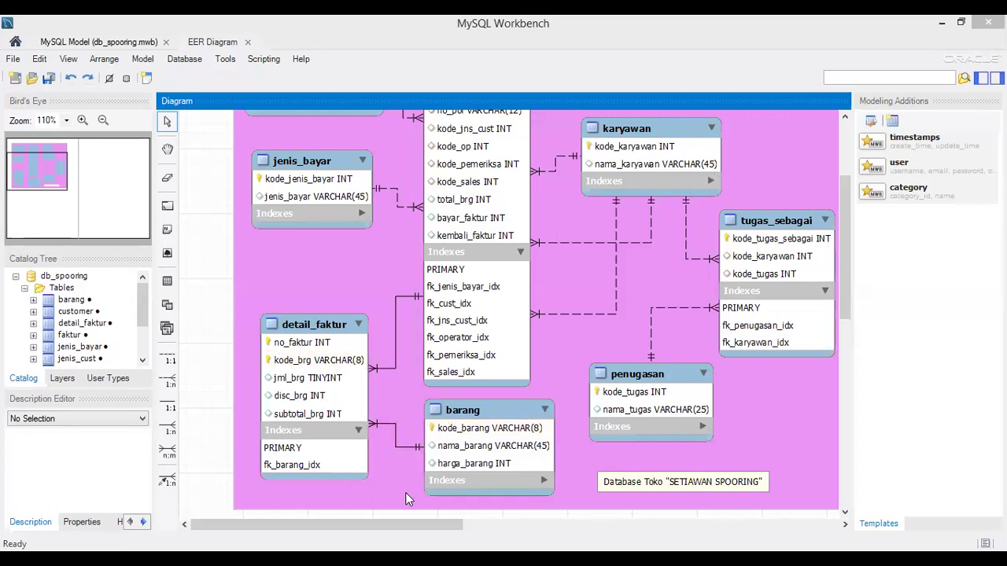
Review the EER diagram's table relationships and the db_spooring model's table list.
mouse_move(408, 534)
left_mouse_down()
mouse_move(430, 534)
mouse_move(418, 533)
left_mouse_up()
scroll(425, 480, "up", 1)
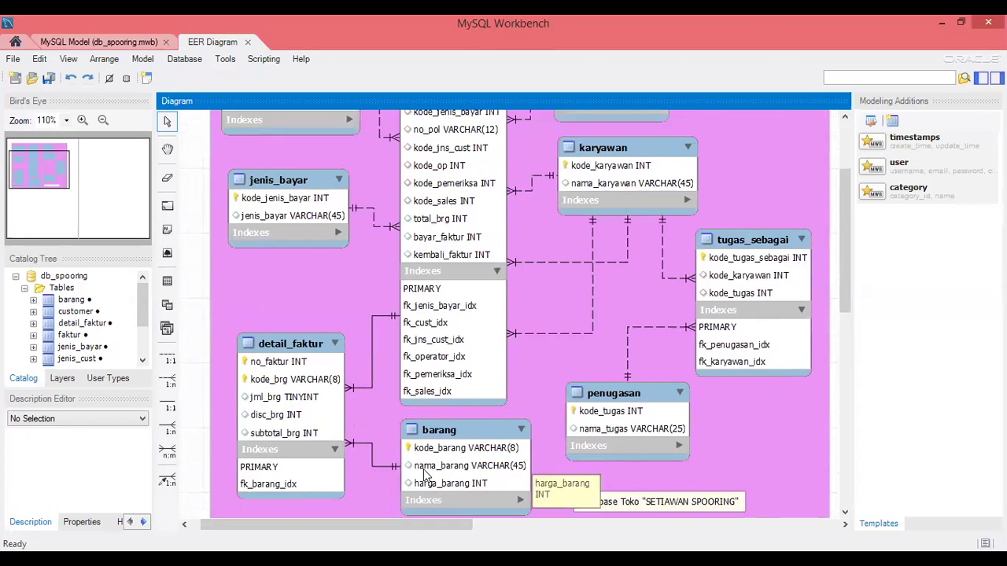
left_click(116, 43)
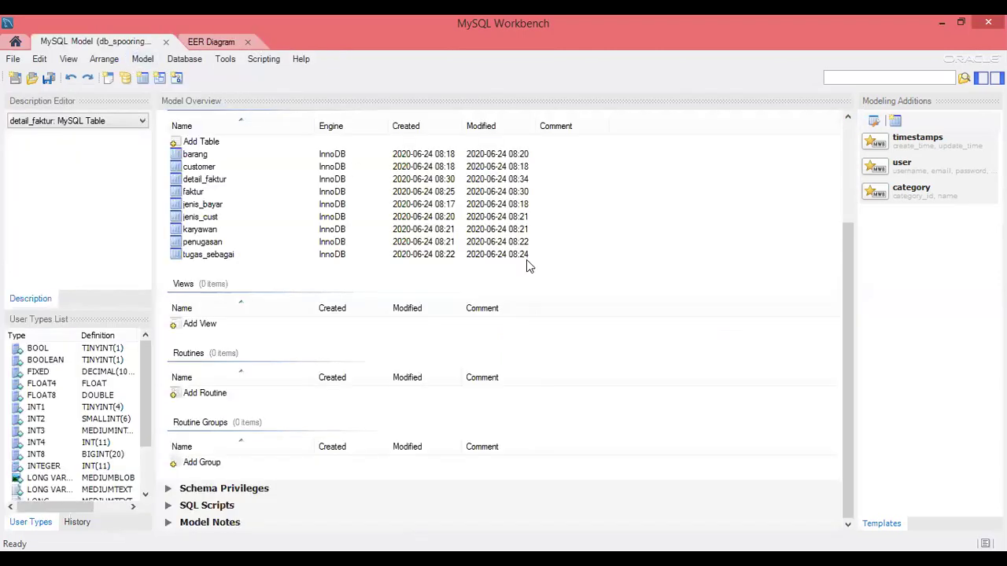
scroll(550, 386, "up", 3)
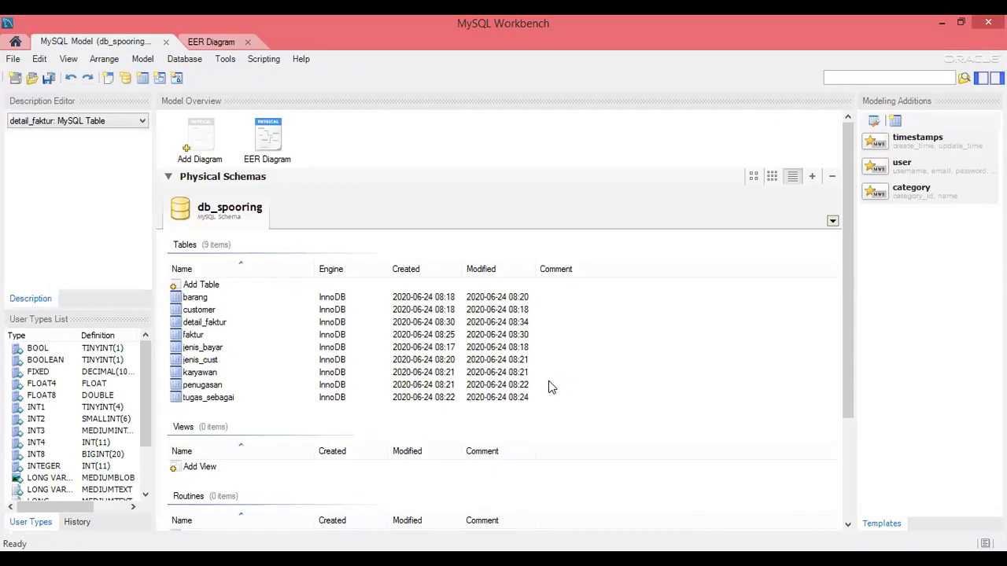
scroll(548, 387, "down", 3)
scroll(548, 386, "up", 3)
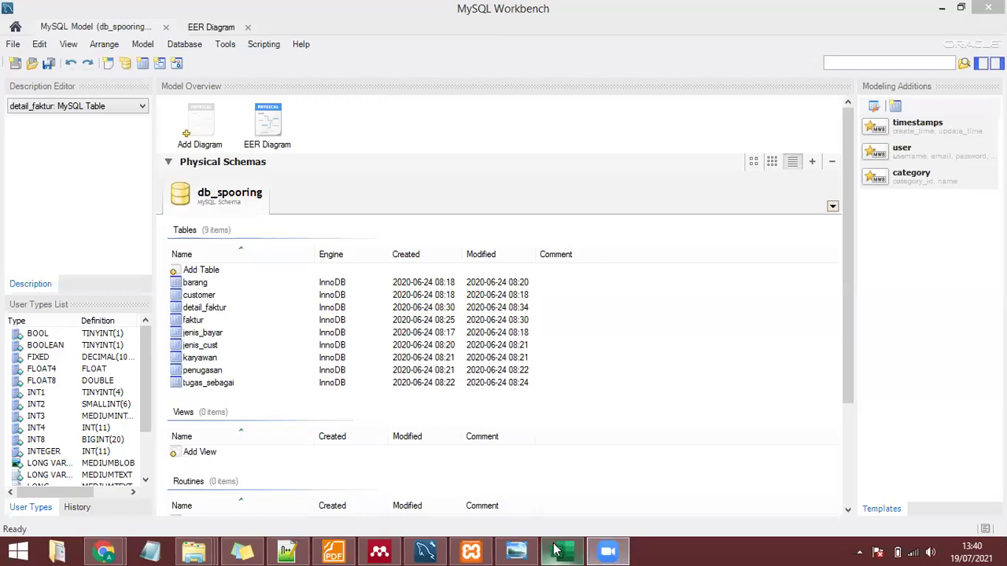
Switch to the Excel normalization workbook and examine the receipt on NOTA and the tables on the UN and 1N sheets.
left_click(556, 552)
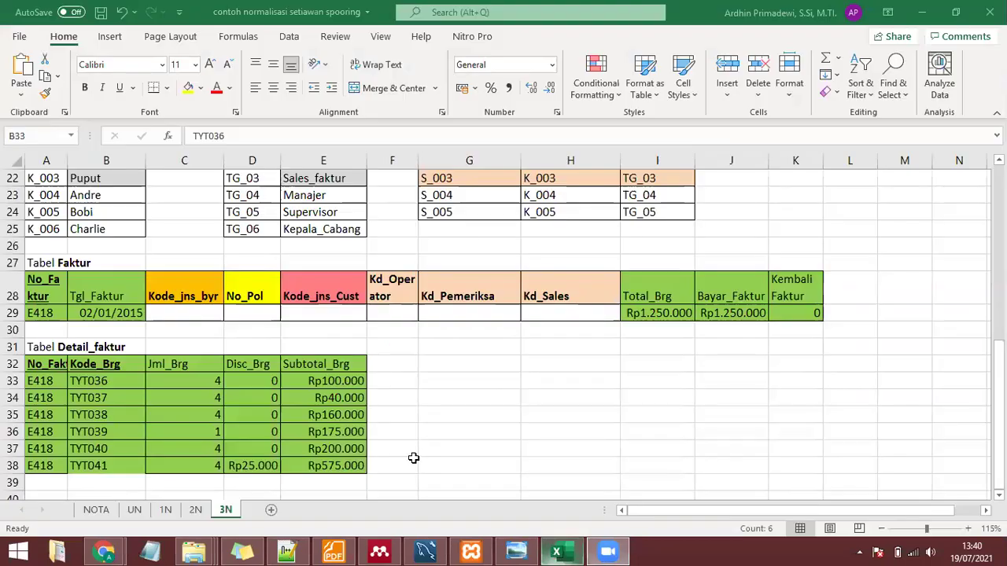
left_click(422, 428)
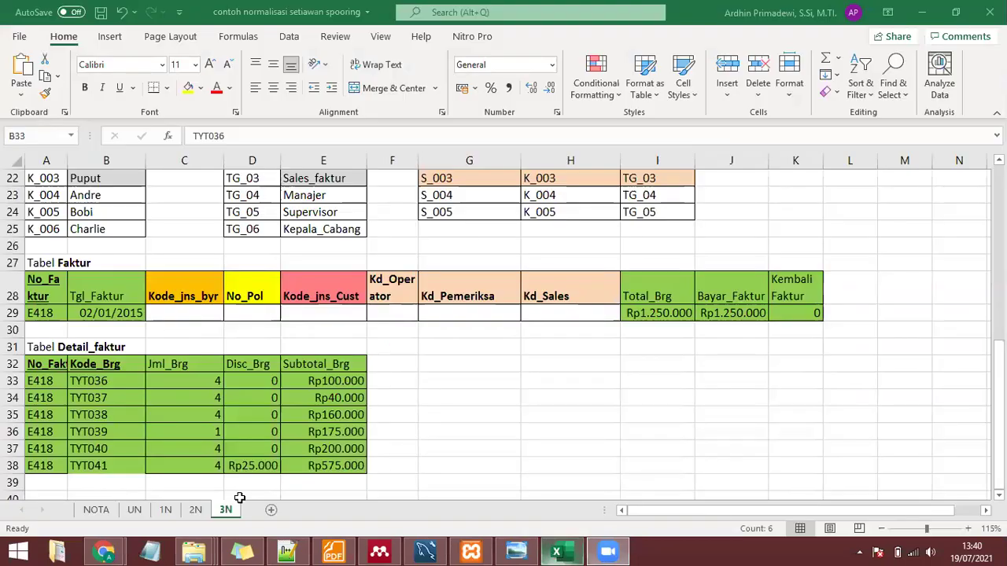
left_click(96, 510)
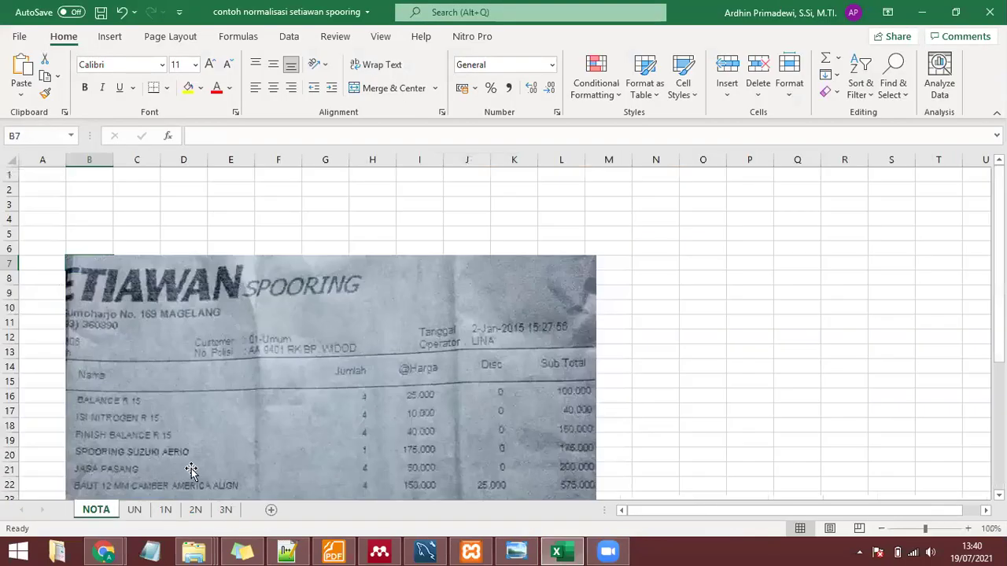
scroll(191, 470, "down", 2)
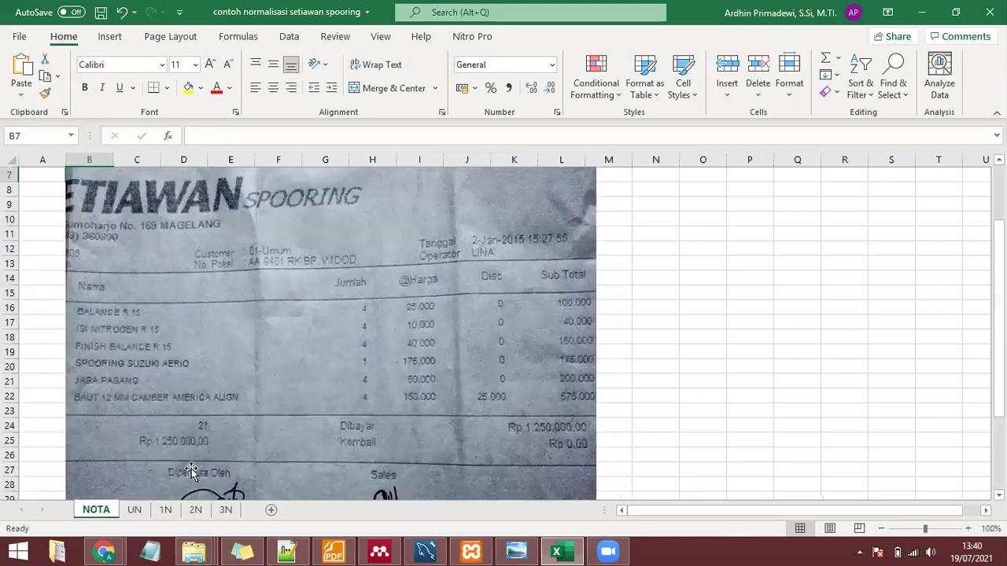
left_click(133, 510)
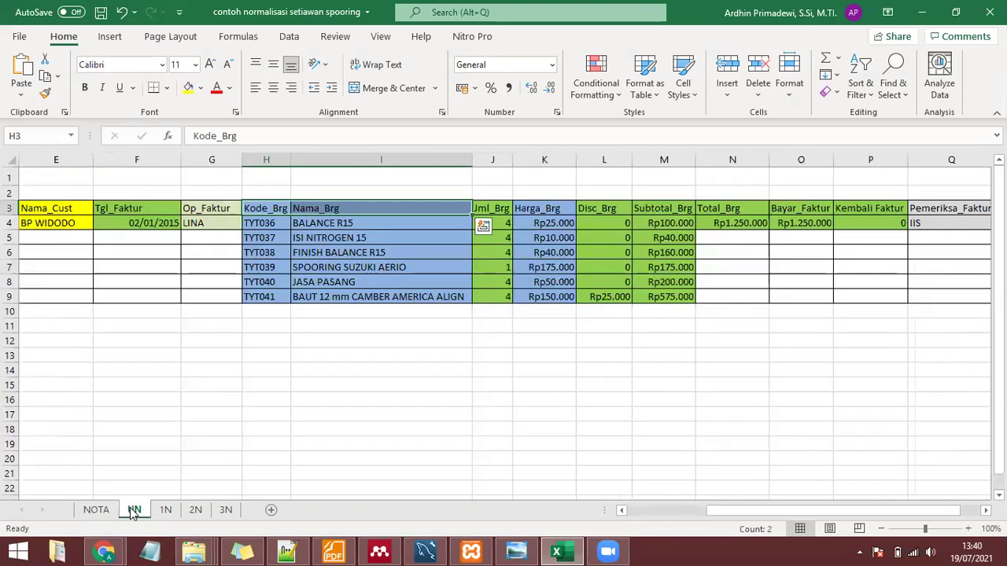
left_click(278, 341)
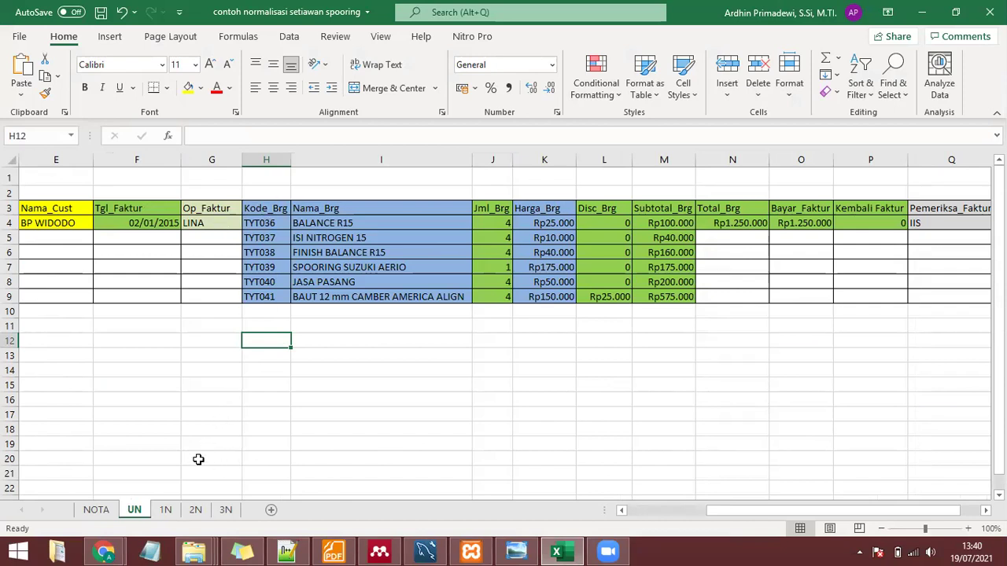
left_click(168, 511)
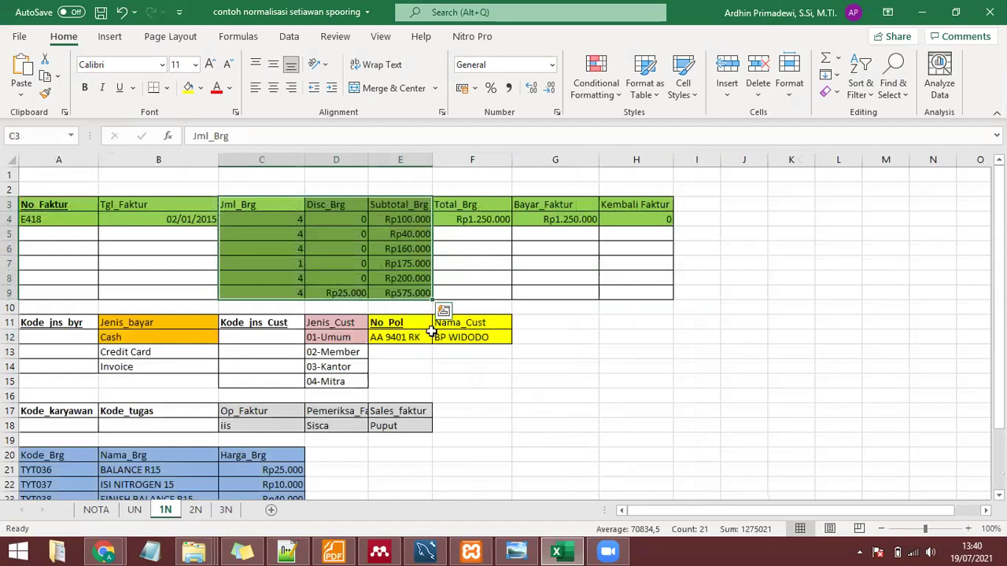
left_click(492, 373)
scroll(492, 373, "down", 3)
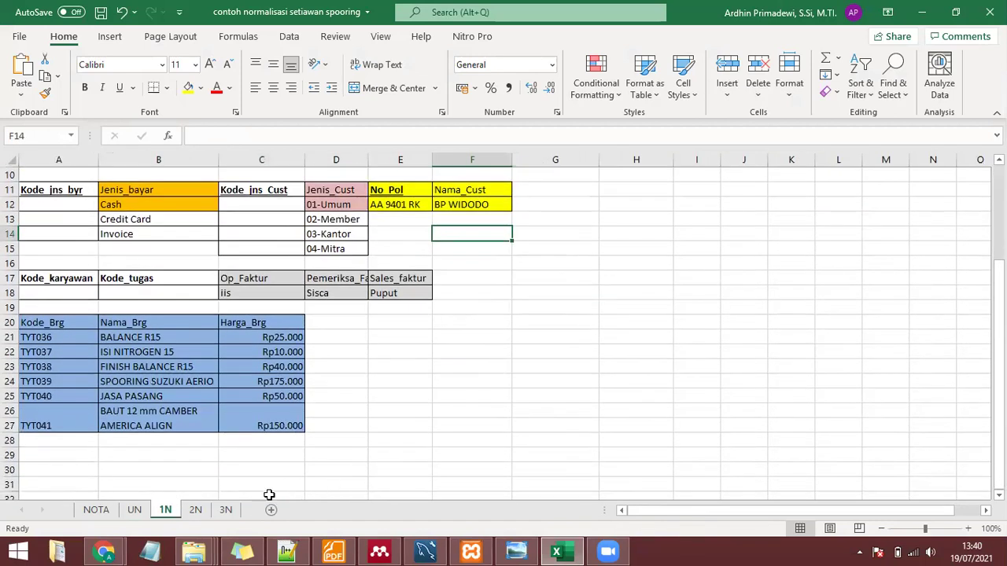
Examine the third normal form tables on the 3N sheet, from Jenis_bayar and Customer down to Faktur and Detail_faktur.
left_click(226, 511)
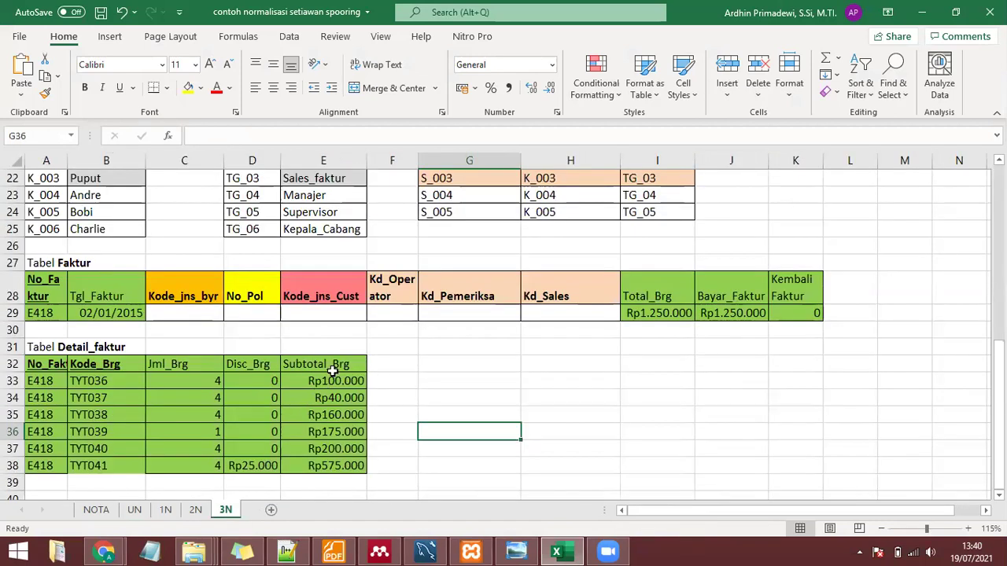
scroll(335, 366, "up", 3)
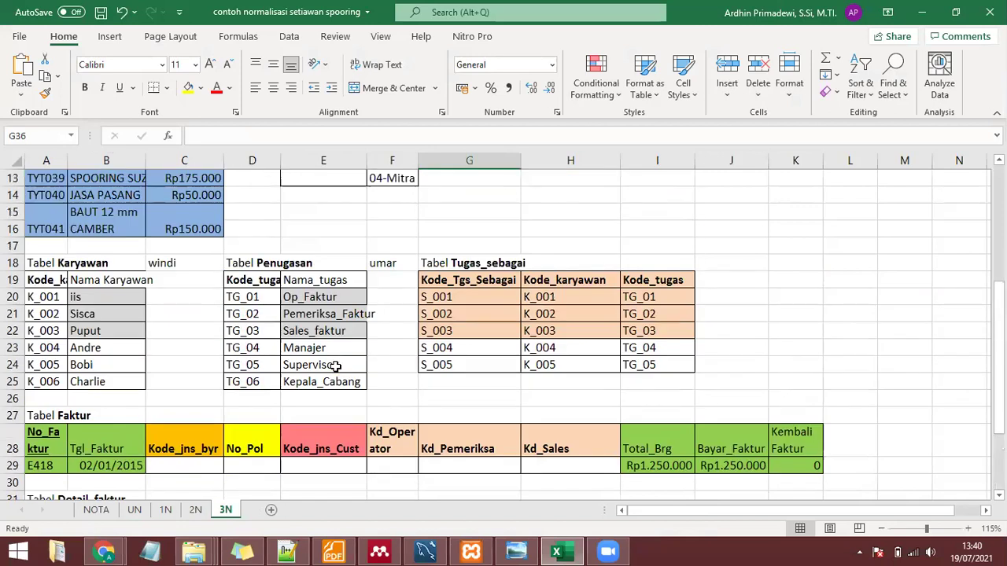
scroll(335, 365, "up", 4)
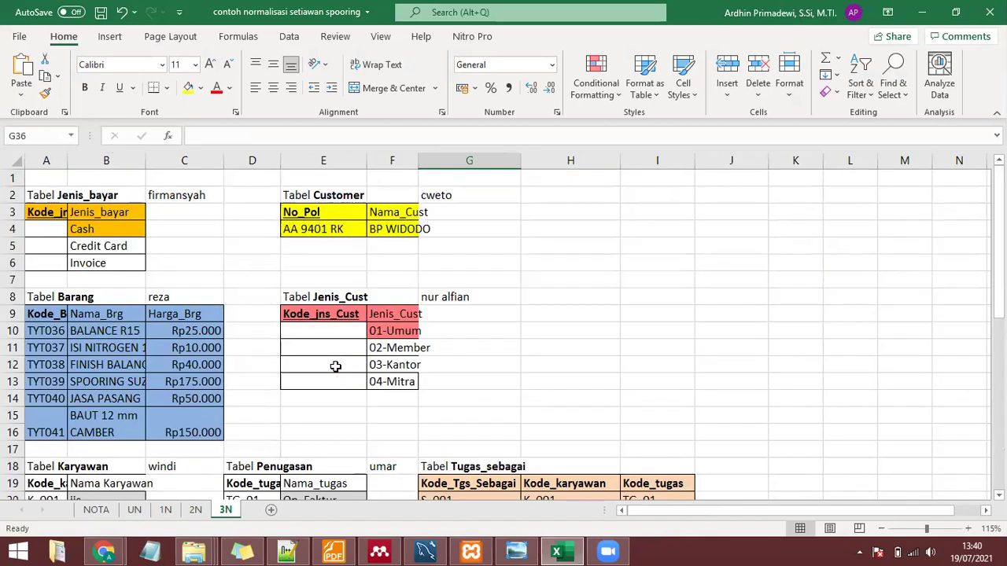
scroll(335, 366, "down", 7)
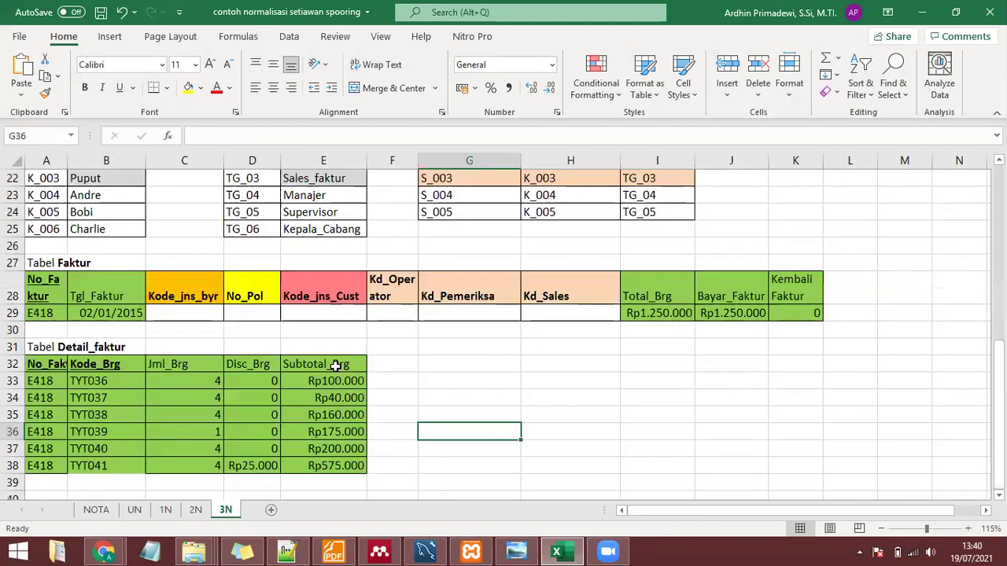
scroll(335, 366, "up", 3)
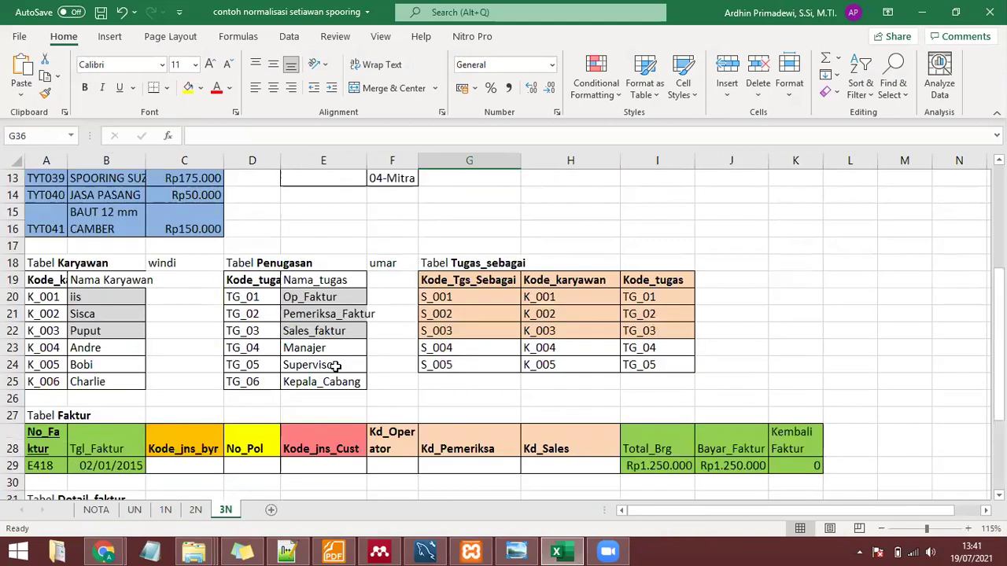
scroll(335, 366, "up", 3)
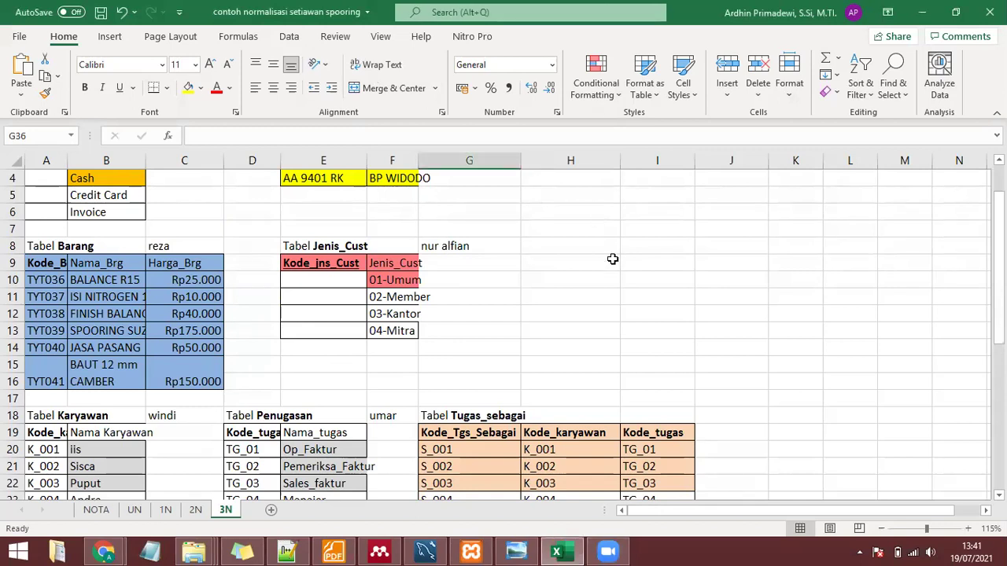
scroll(449, 362, "down", 3)
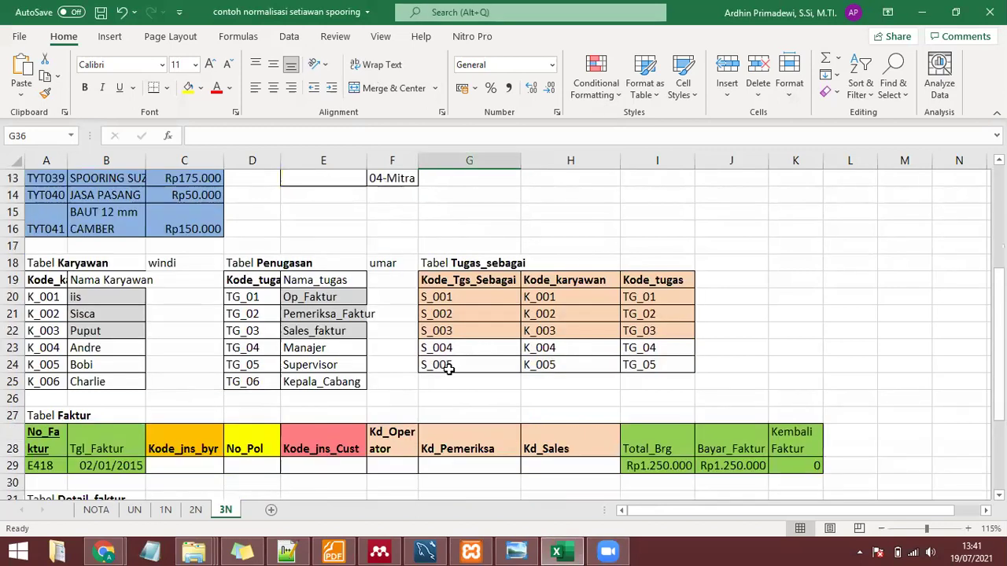
scroll(447, 368, "down", 4)
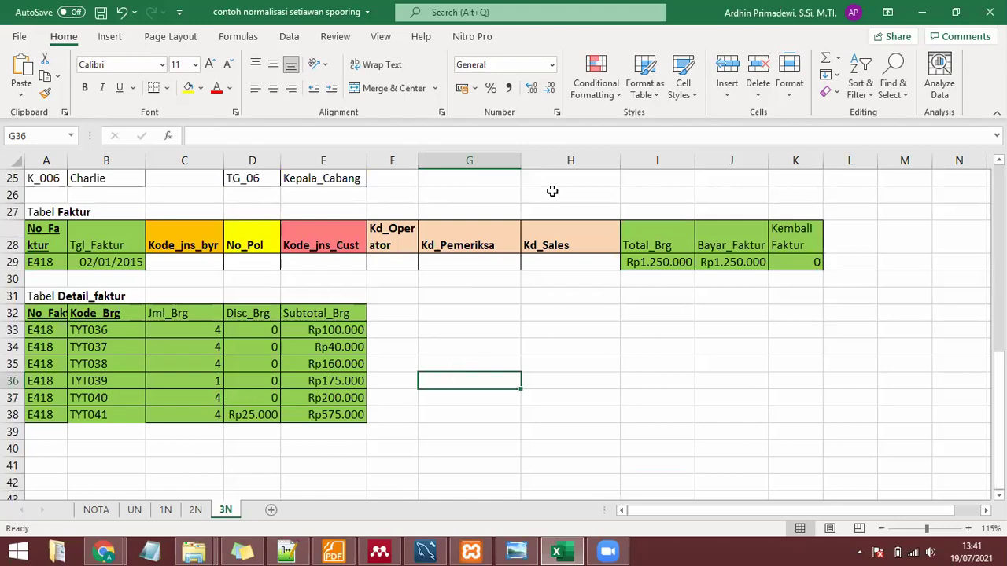
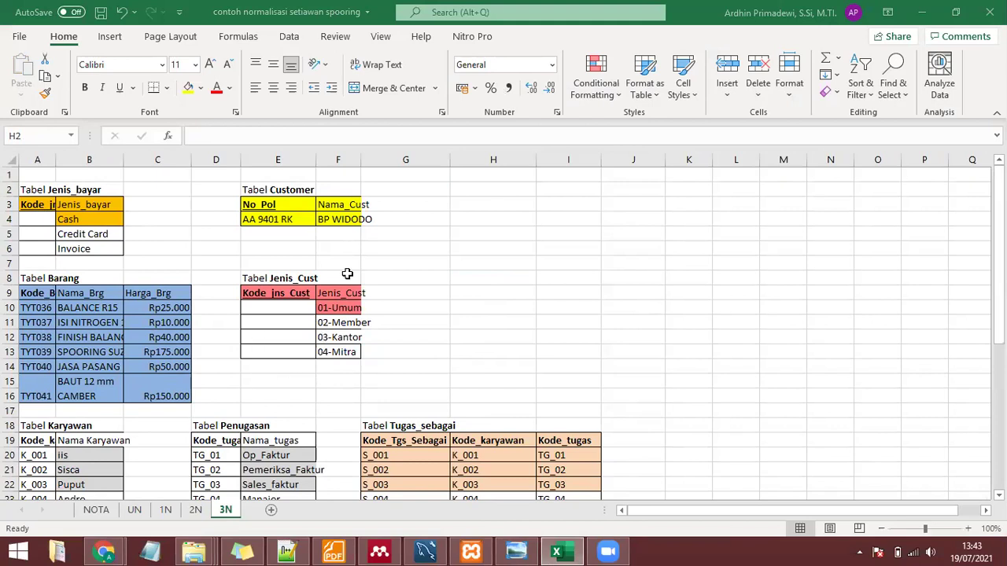
Enter a person's first name in G8 beside the Jenis_Cust table title and another in G2 beside the Customer title.
left_click(398, 274)
type("imam")
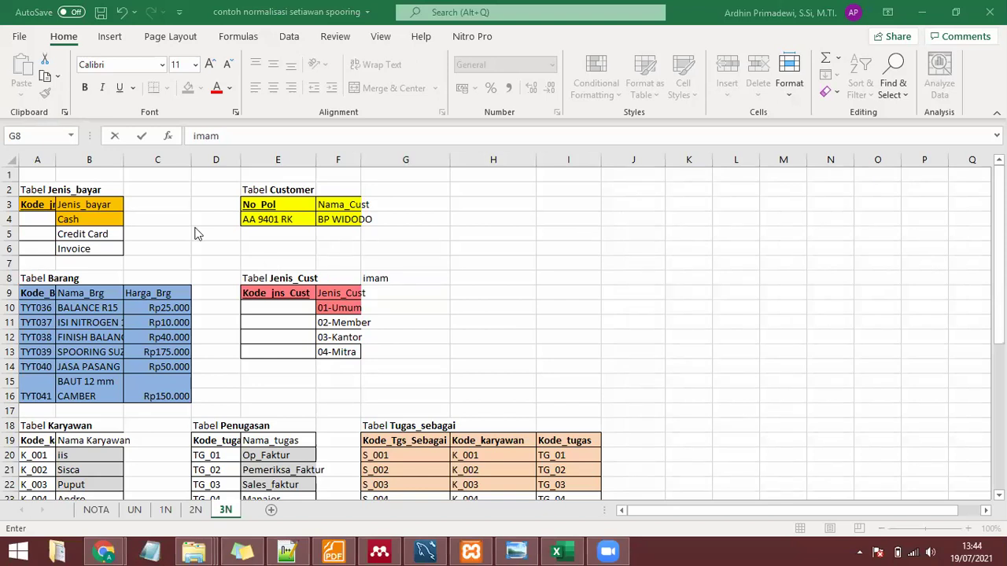
left_click(371, 189)
type("bana")
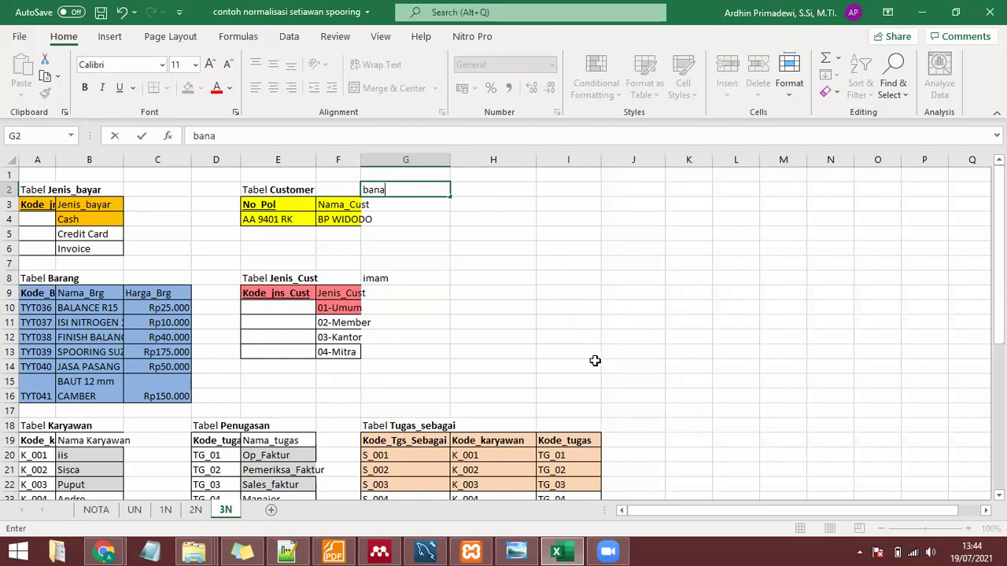
Enter a person's first name in C2 beside the Jenis_bayar table title and another in C8 beside the Barang title.
scroll(595, 360, "down", 3)
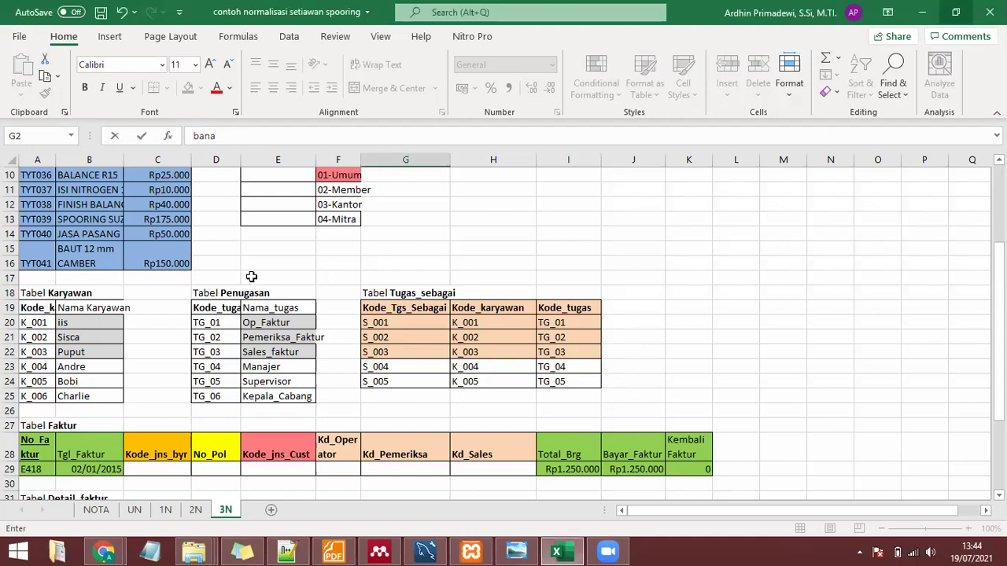
scroll(263, 279, "up", 2)
scroll(262, 280, "up", 1)
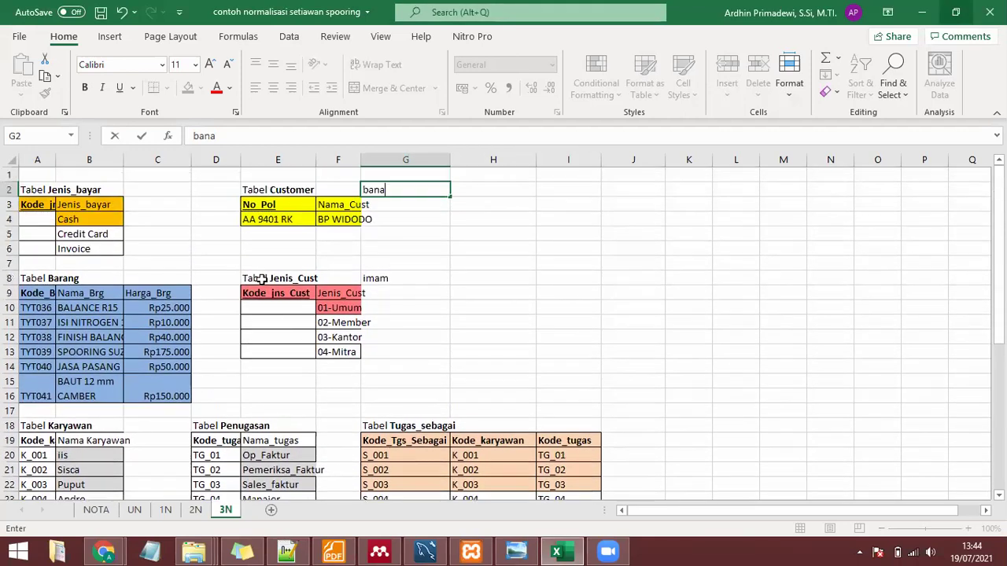
left_click(146, 190)
type("imam")
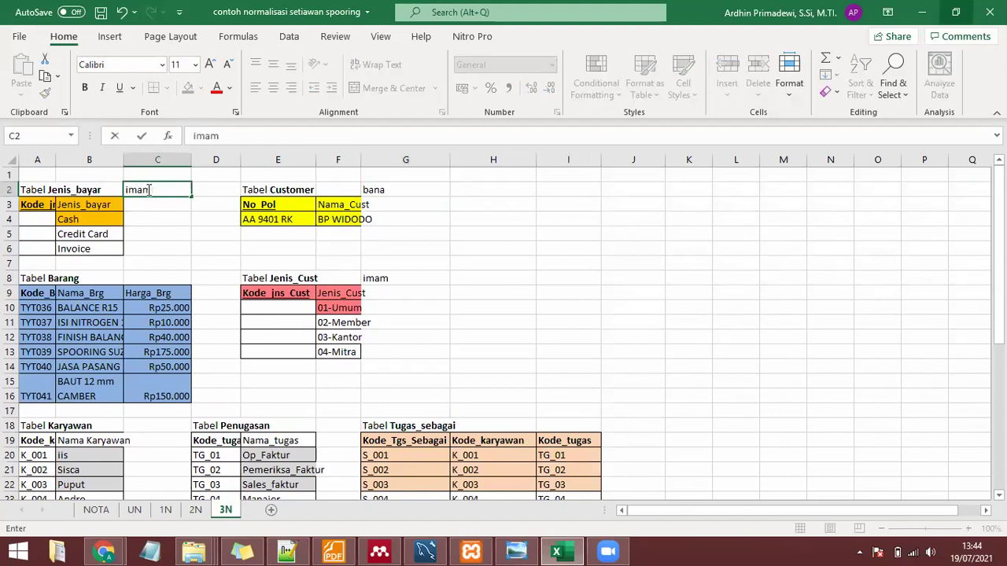
left_click(174, 274)
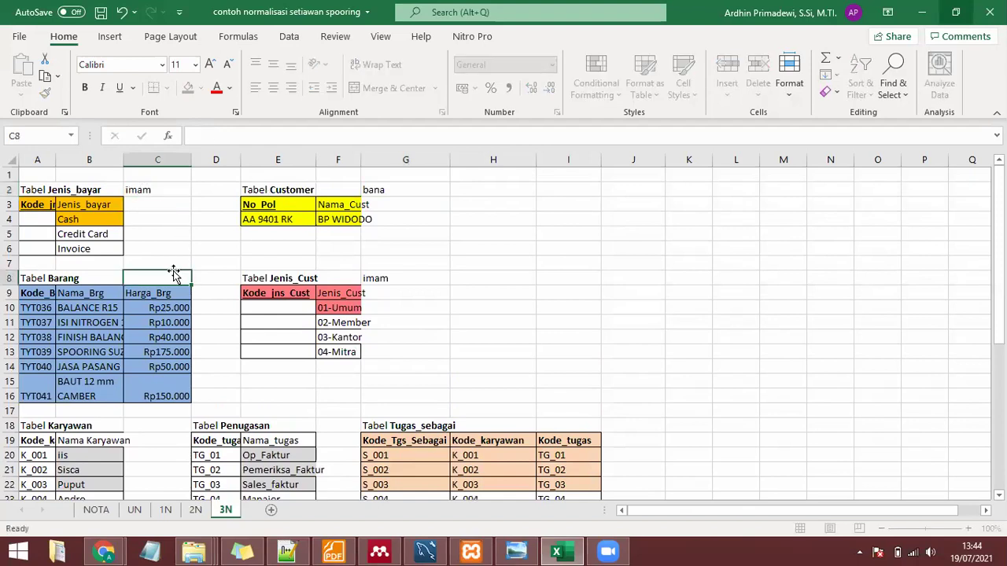
type("irfan")
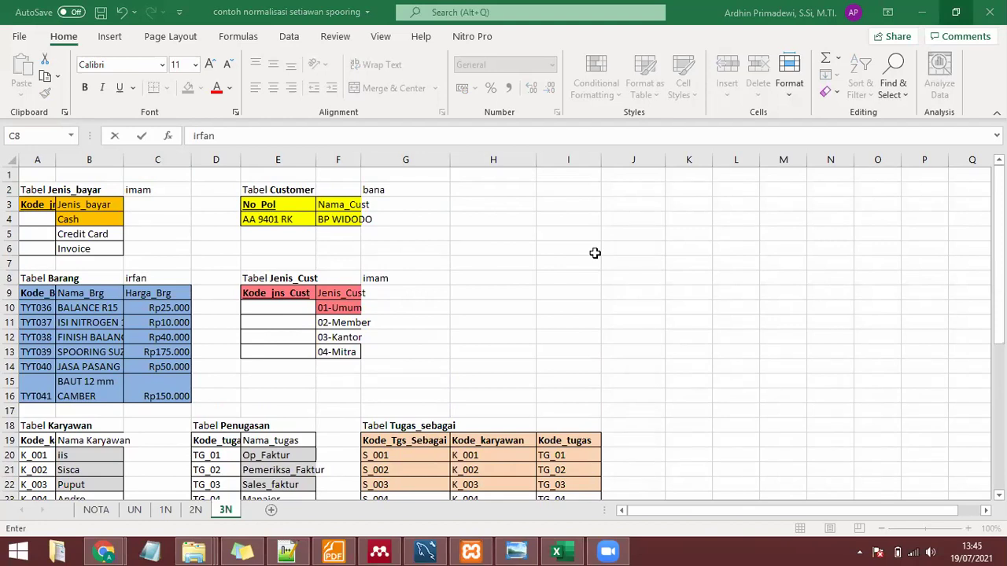
Enter a person's first name beside the Karyawan title in C18 and the Penugasan title in F18, and return to MySQL Workbench.
left_click(151, 426)
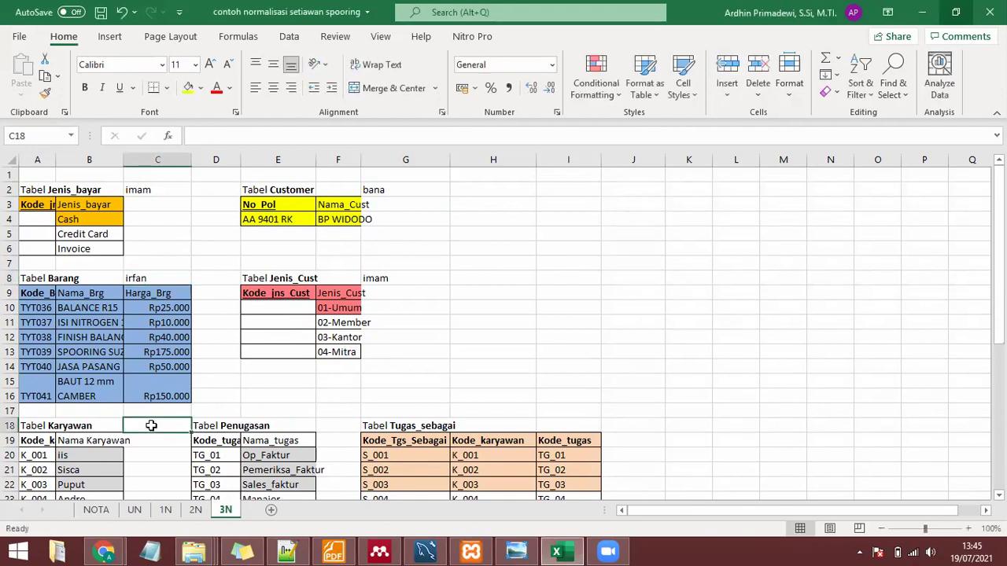
type("kartika")
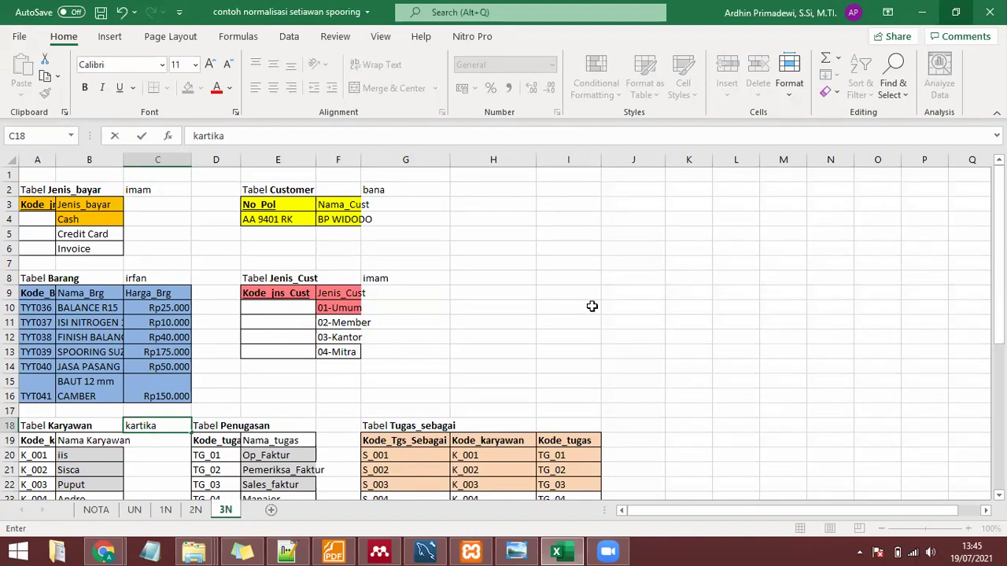
left_click(344, 427)
type("nova")
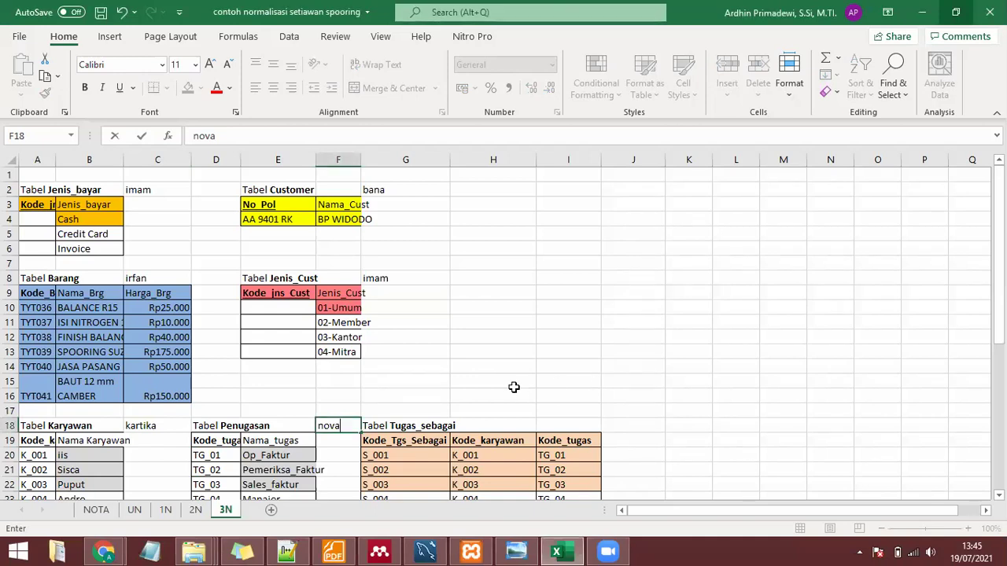
scroll(514, 387, "down", 3)
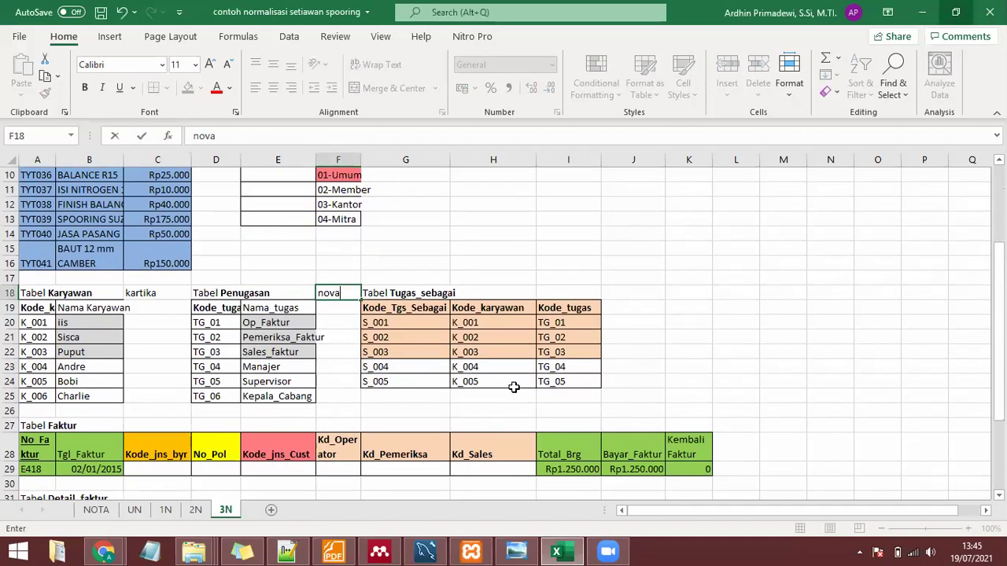
scroll(515, 387, "down", 4)
scroll(515, 387, "up", 7)
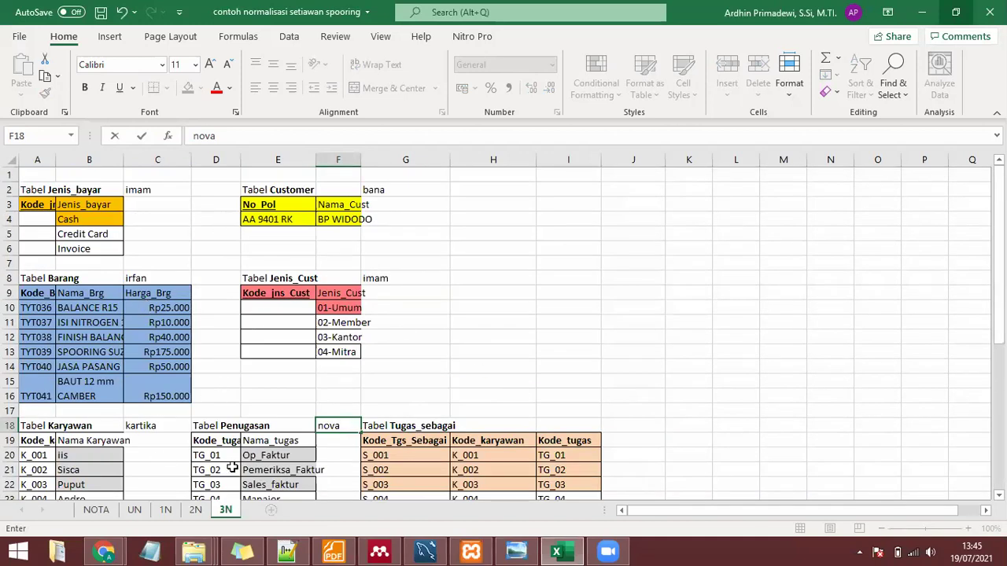
left_click(417, 379)
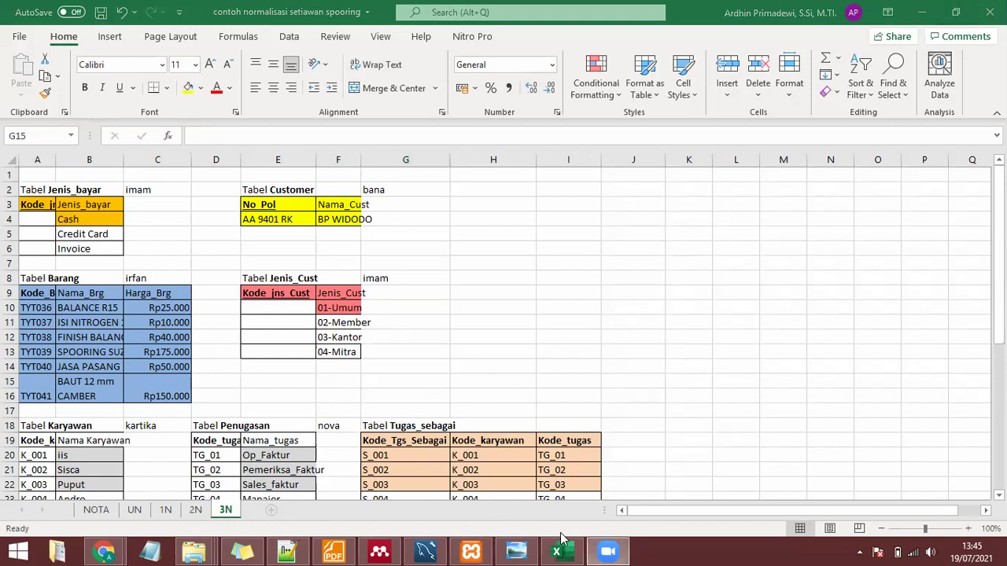
left_click(427, 552)
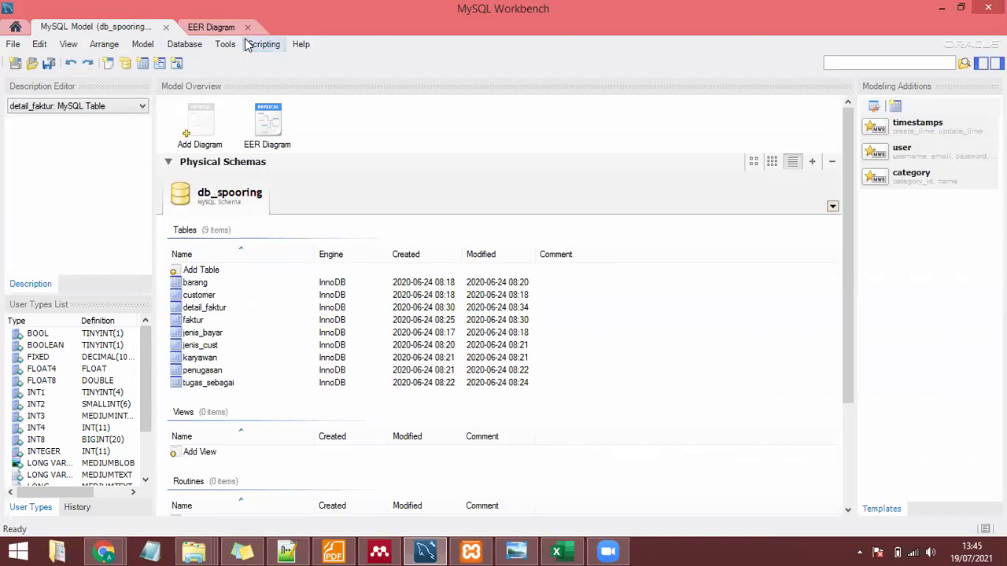
Compare the db_spooring EER diagram and table list with the 3N sheet in Excel, and return to MySQL Workbench.
left_click(226, 25)
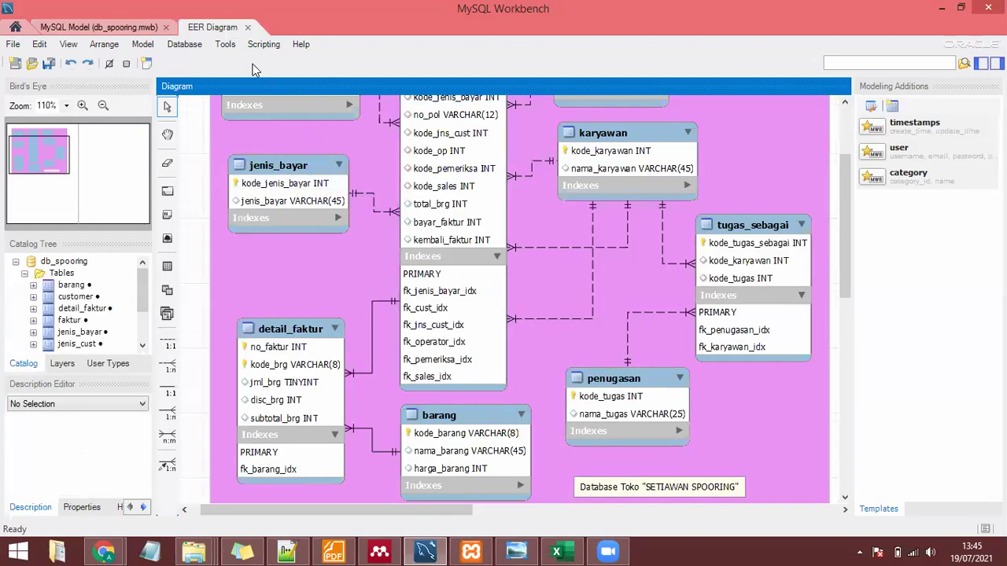
left_click(136, 28)
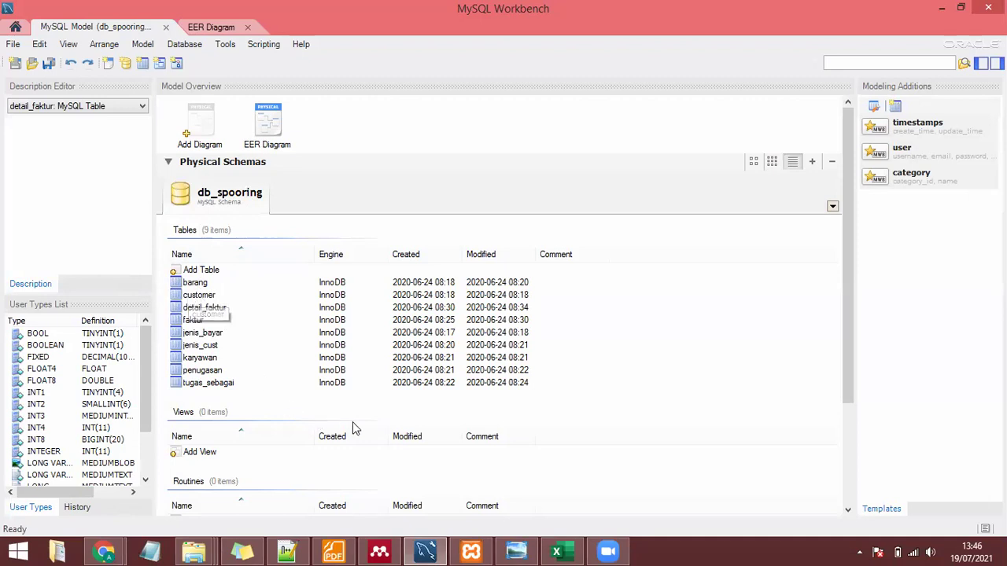
left_click(560, 552)
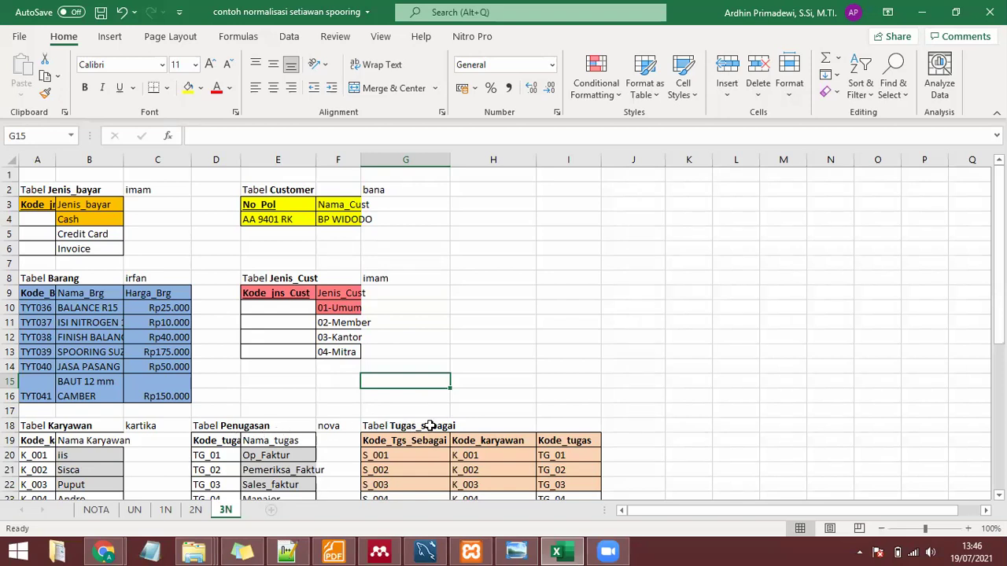
left_click(425, 550)
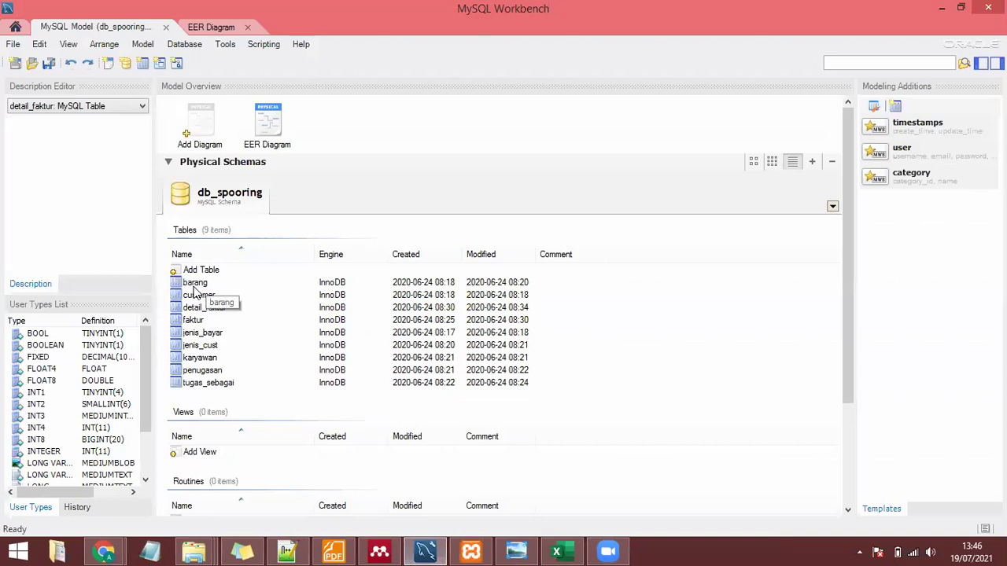
Examine the faktur table in the EER diagram, including its columns, references and links to detail_faktur and barang.
left_click(206, 28)
scroll(388, 288, "up", 2)
scroll(404, 235, "up", 1)
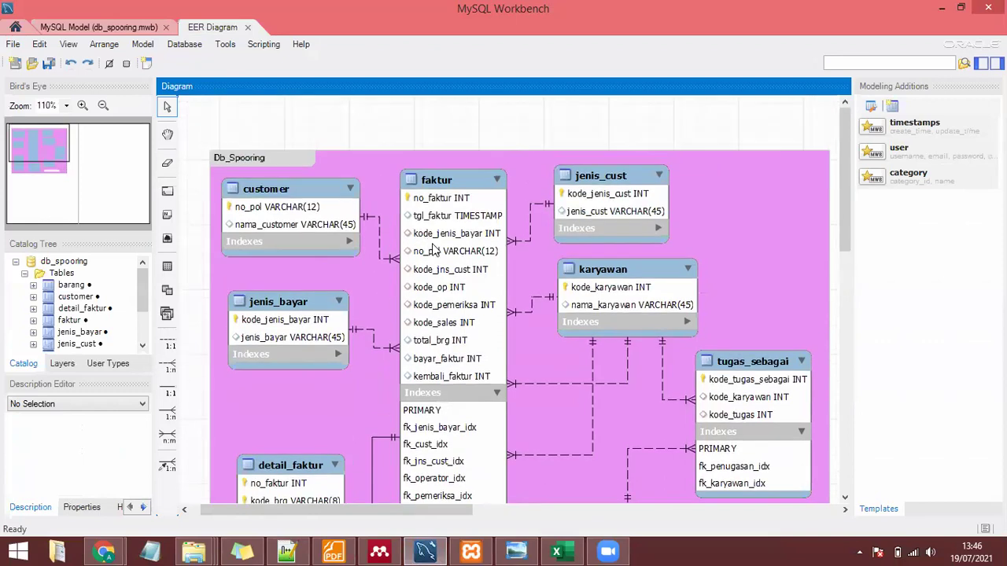
scroll(616, 343, "down", 1)
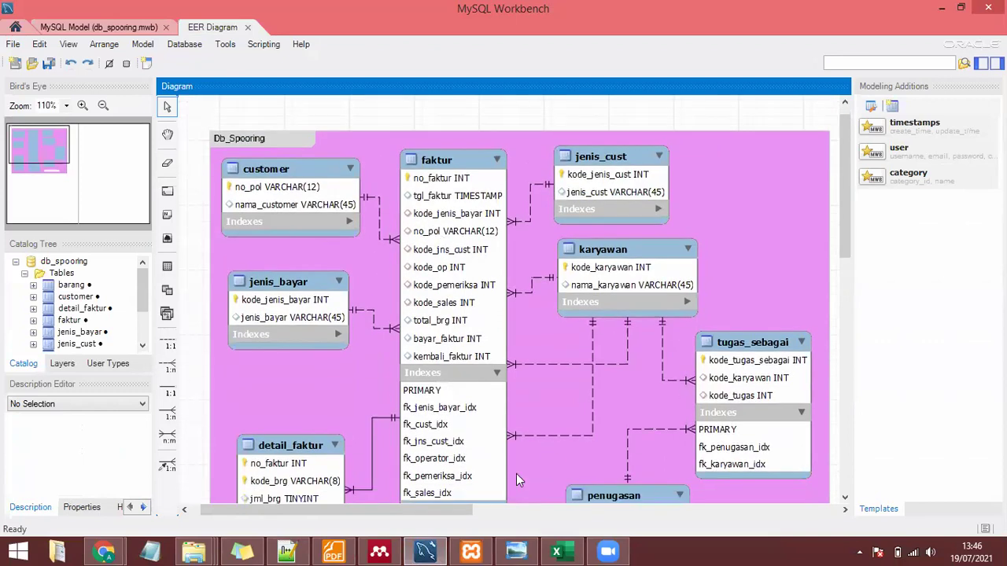
scroll(516, 473, "down", 3)
left_click(442, 478)
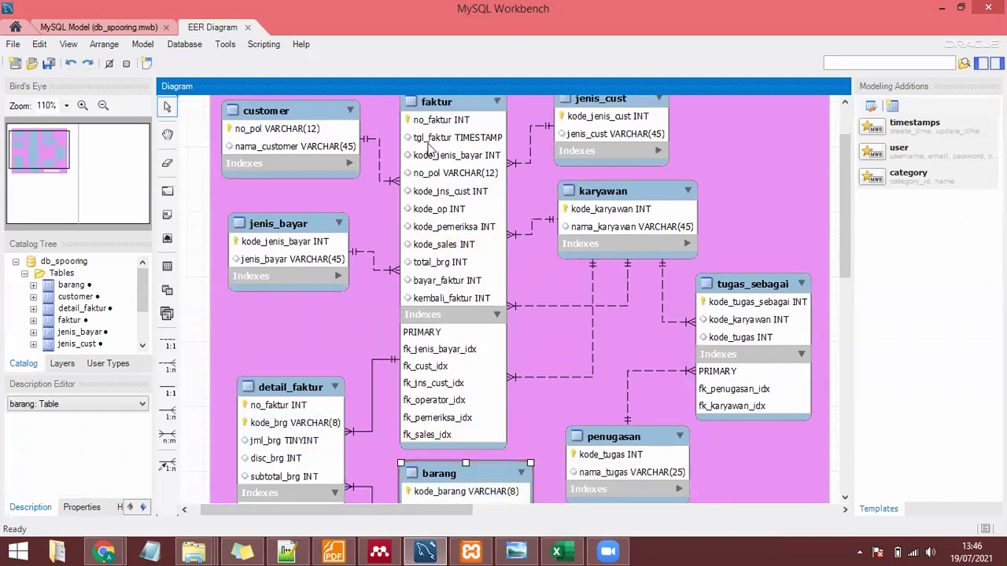
mouse_move(429, 110)
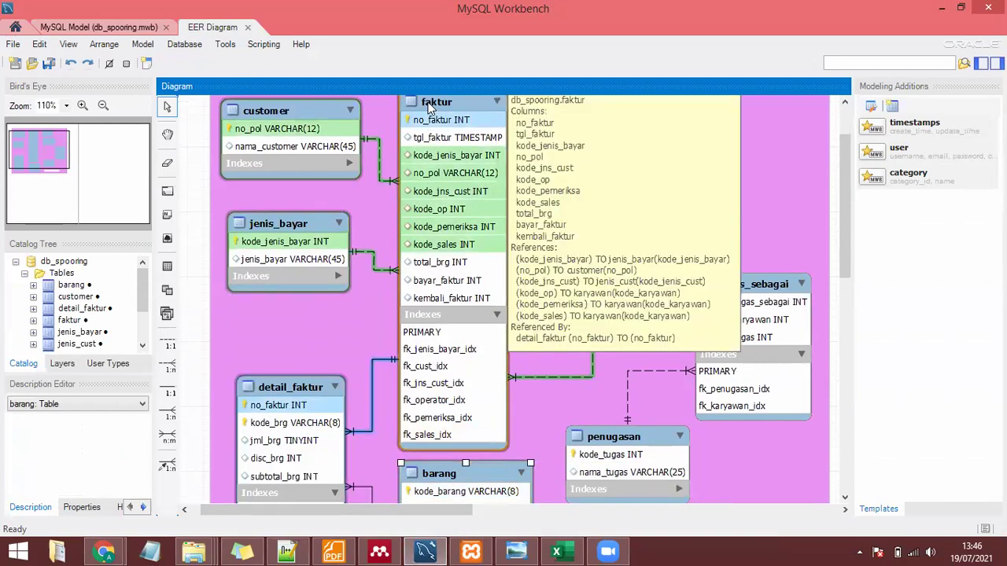
scroll(467, 330, "down", 2)
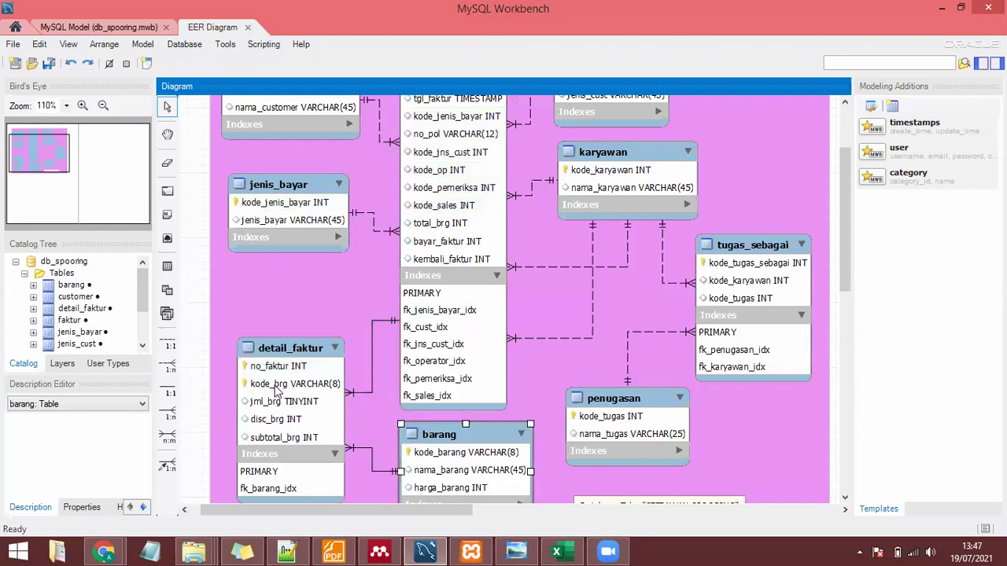
scroll(391, 348, "up", 2)
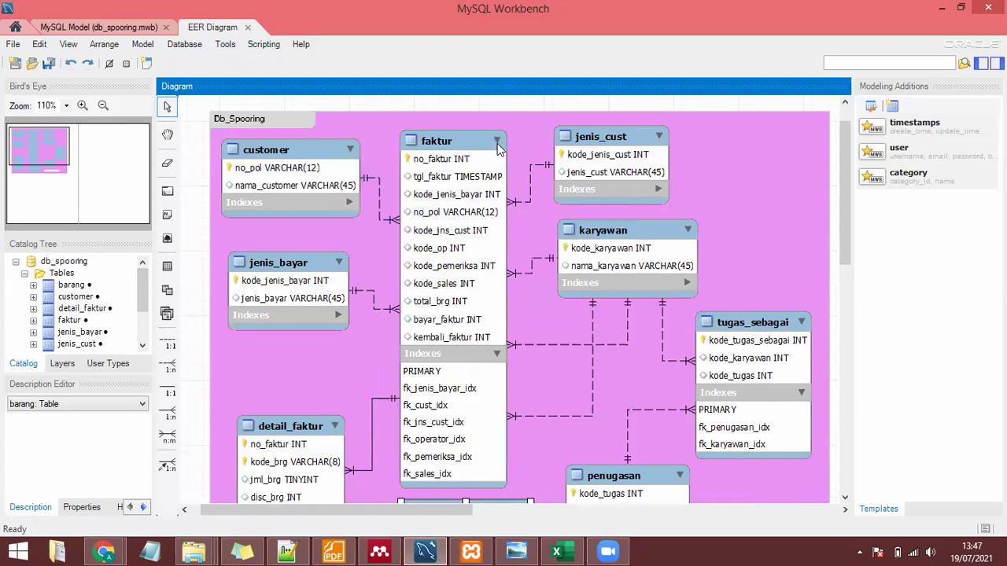
Switch to Excel and review the 3N tables down to Faktur and Detail_faktur, selecting the Tugas_sebagai title in G18.
left_click(425, 552)
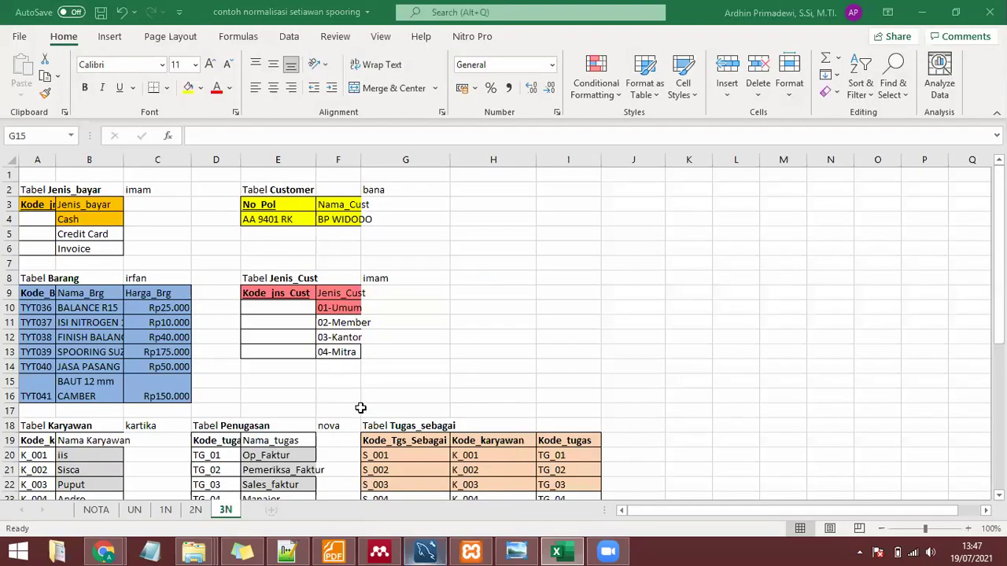
scroll(362, 406, "down", 2)
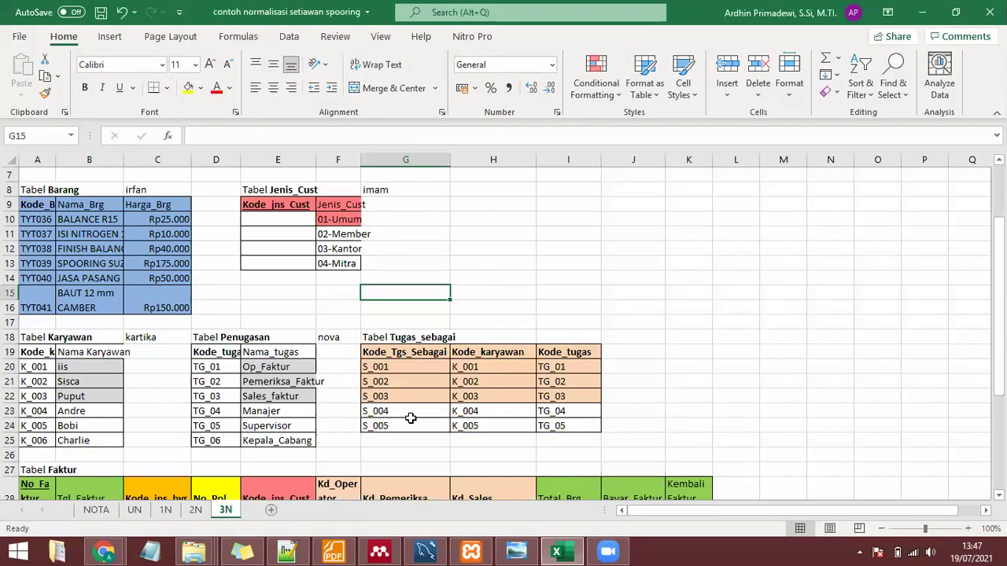
scroll(411, 418, "down", 2)
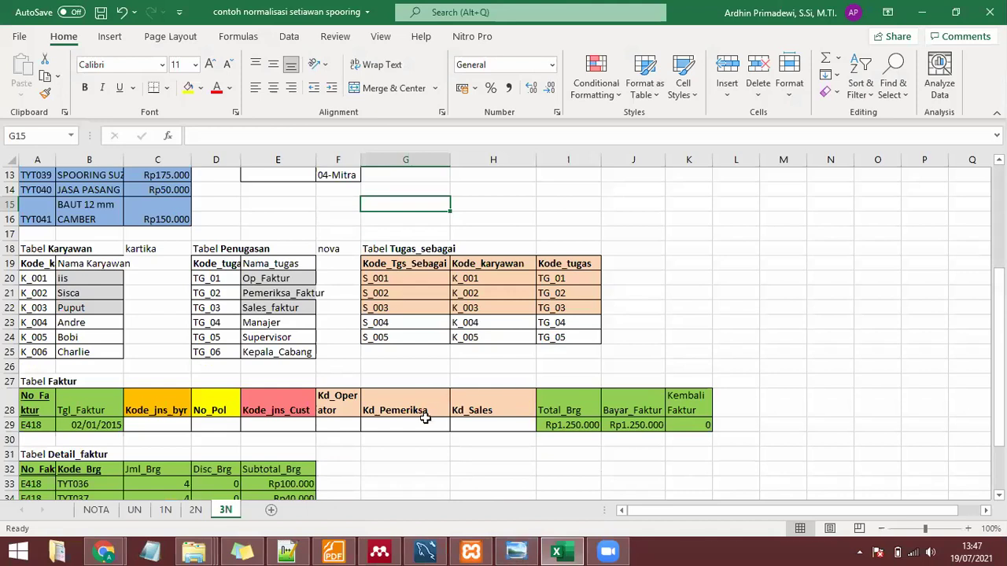
left_click(397, 248)
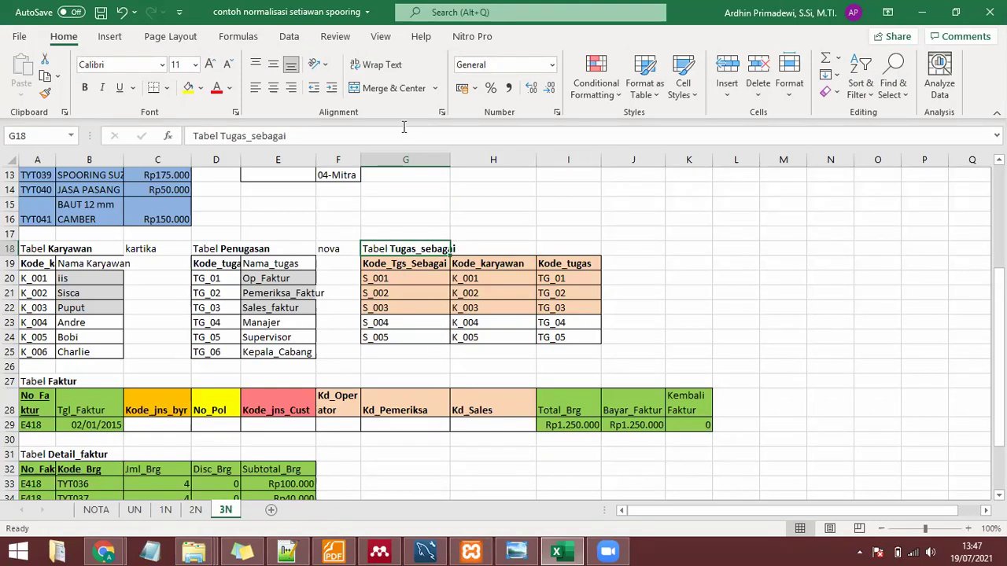
Return to the EER diagram in MySQL Workbench and select the detail_faktur table to examine its keys and columns.
left_click(425, 551)
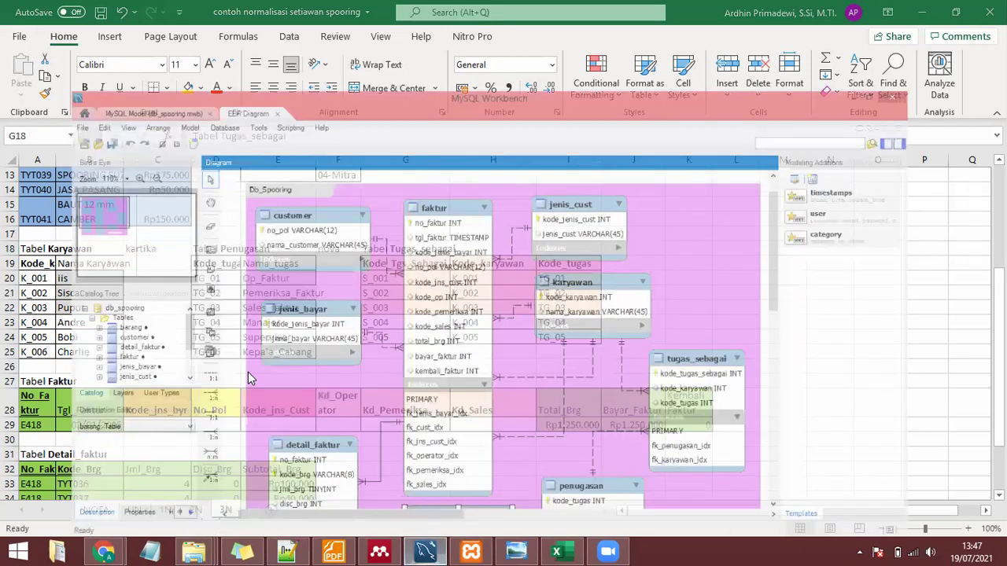
scroll(247, 372, "down", 3)
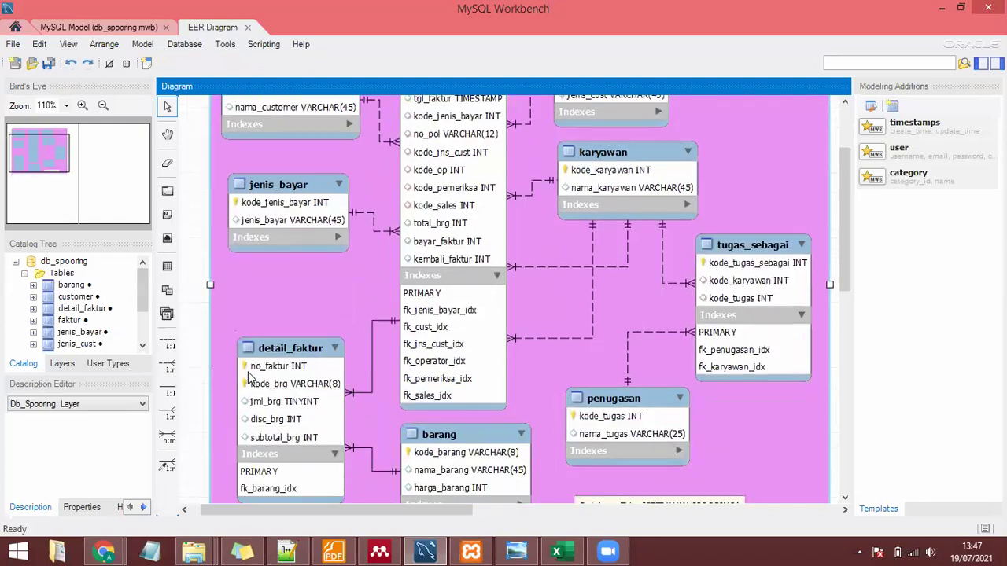
scroll(250, 378, "down", 1)
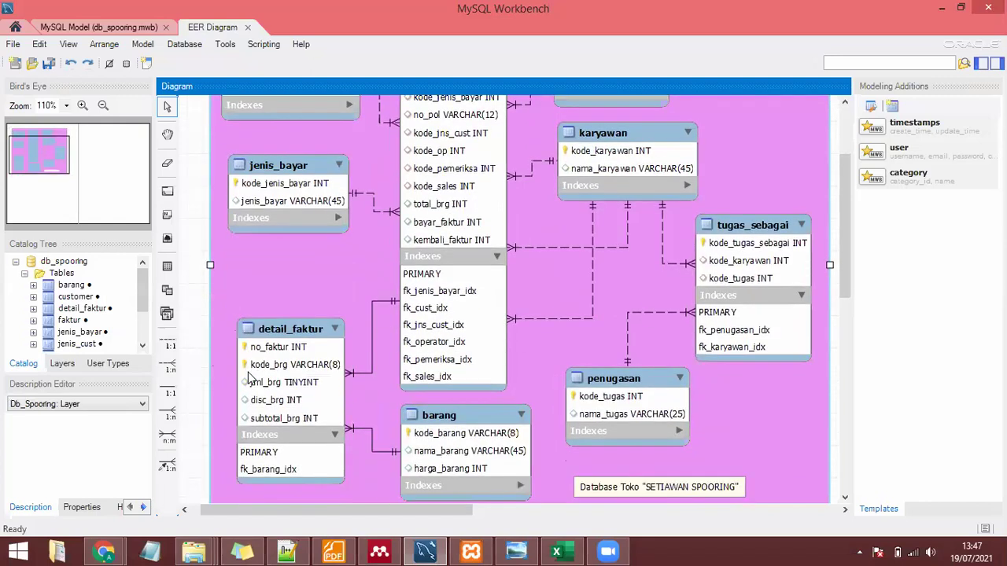
left_click(280, 336)
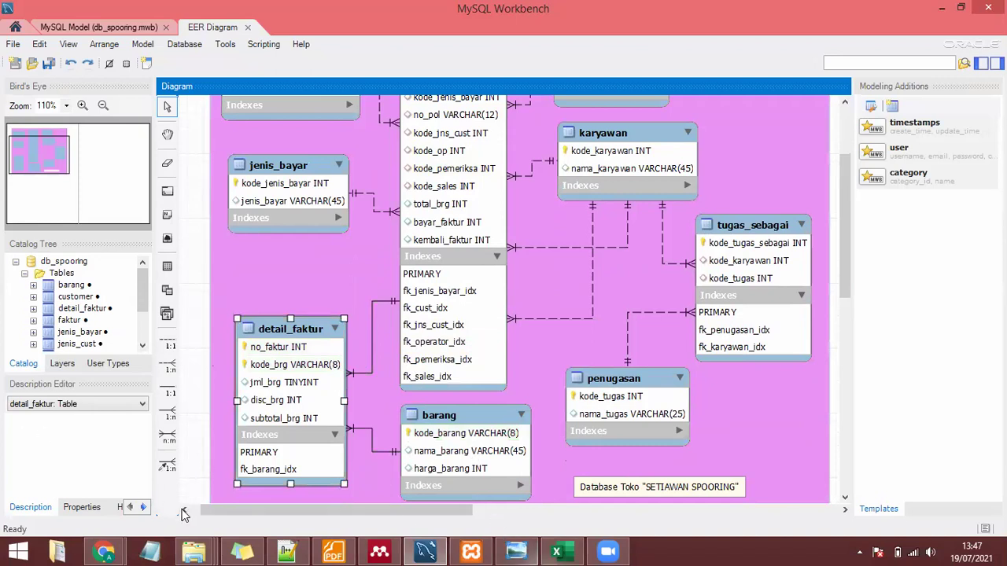
Switch to Excel and inspect the Kode_Brg, Nama_Brg, Harga_Brg and Jml_Brg columns of the unnormalized table on the UN sheet.
key("alt+Tab")
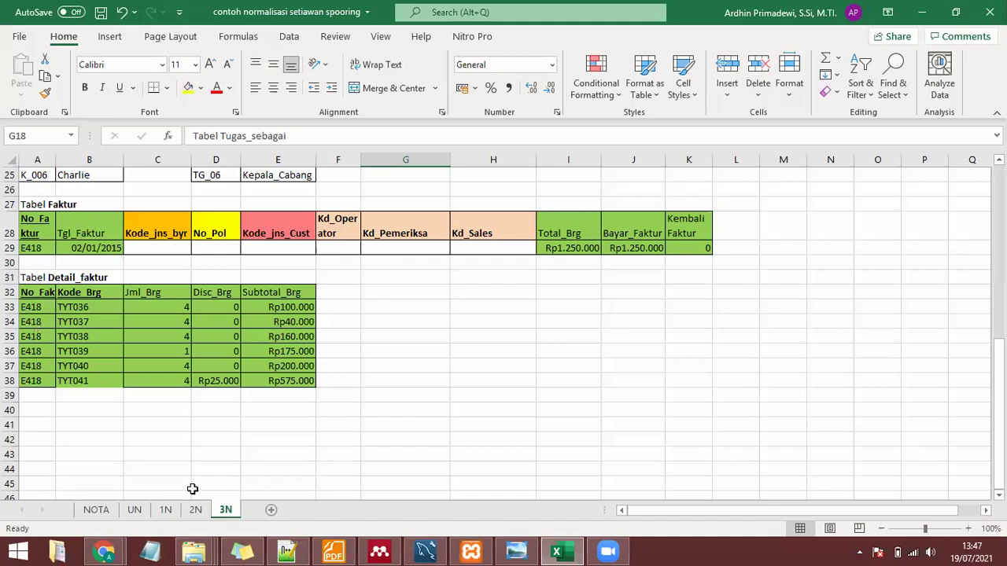
left_click(135, 511)
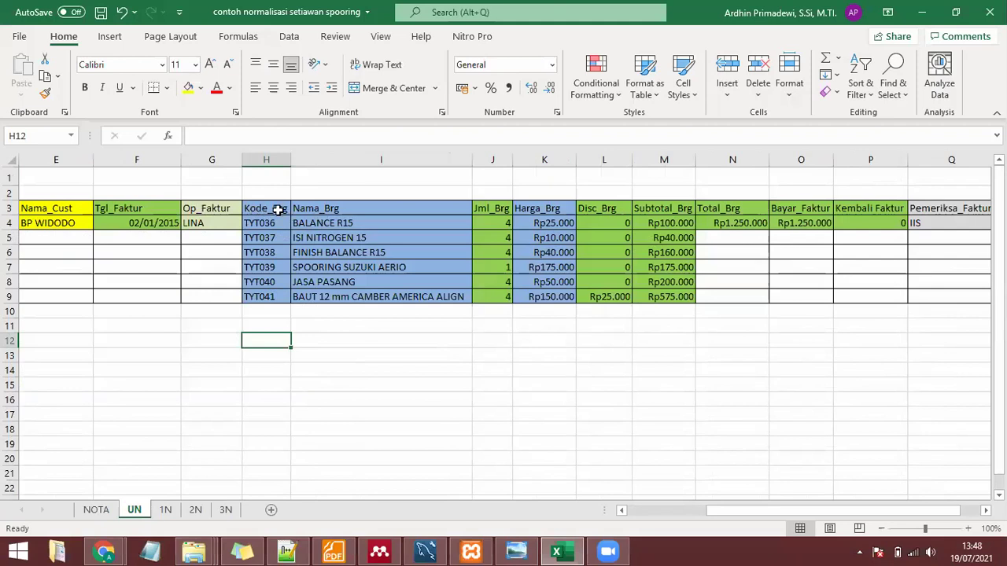
left_click_drag(266, 209, 385, 223)
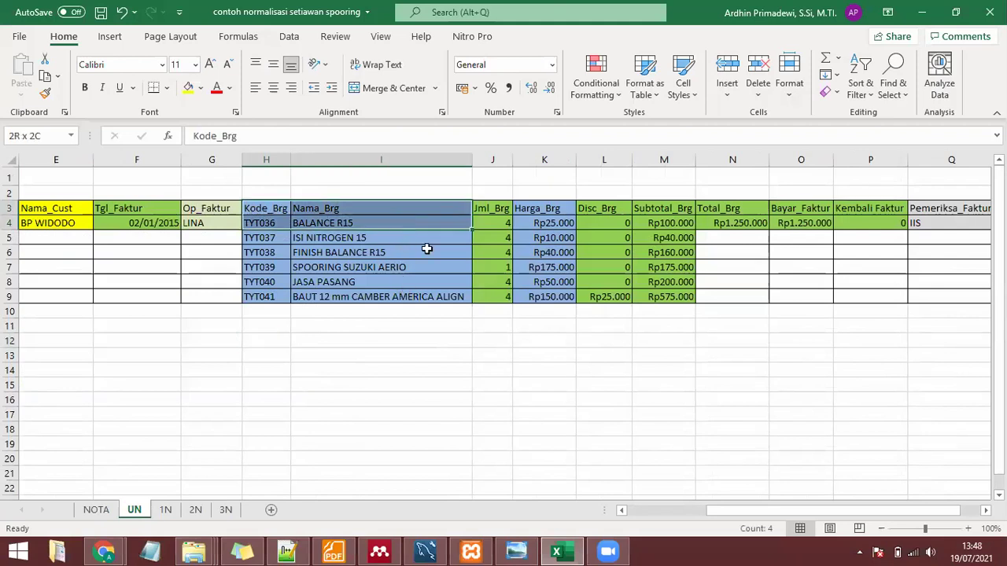
left_click_drag(533, 209, 539, 296)
left_click_drag(479, 208, 482, 296)
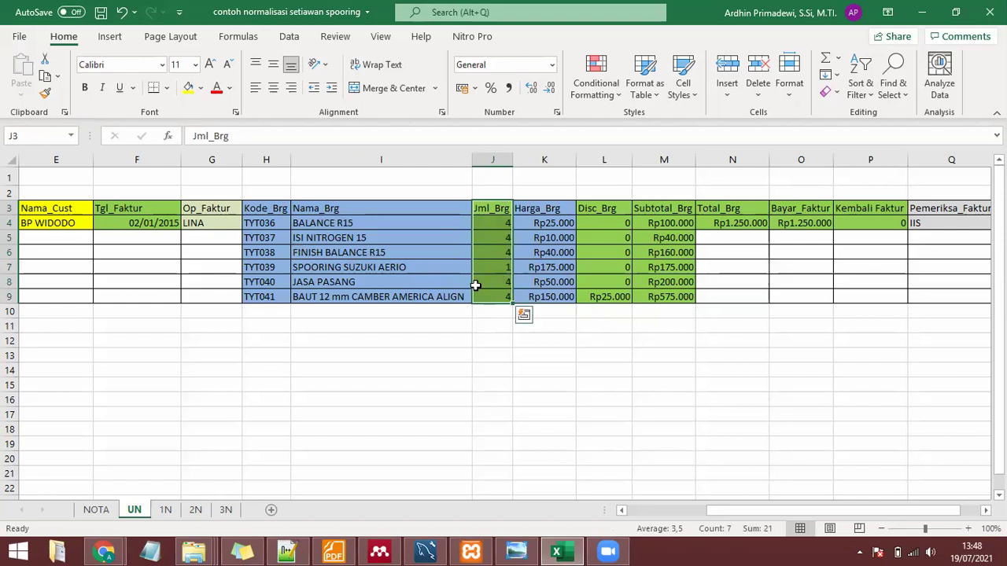
left_click(266, 295)
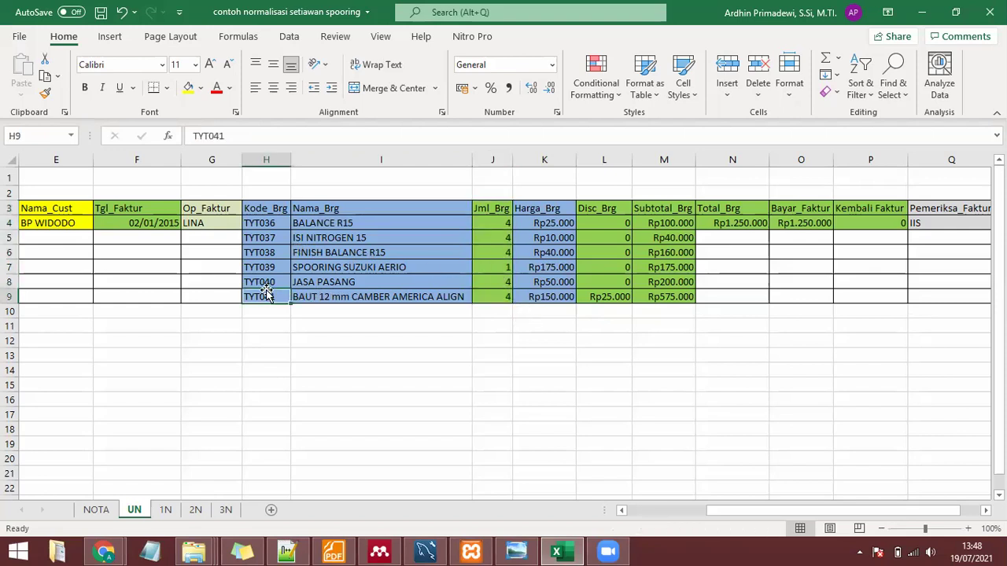
Review the first normal form tables on the 1N sheet and highlight the Jml_Brg, Disc_Brg and Subtotal_Brg columns in C3:E9.
left_click(165, 513)
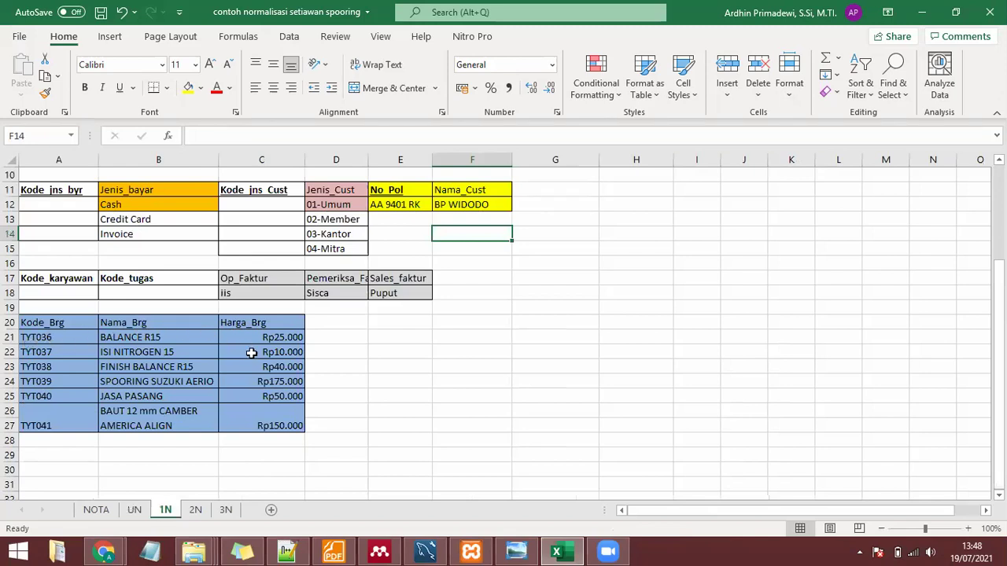
scroll(164, 400, "up", 1)
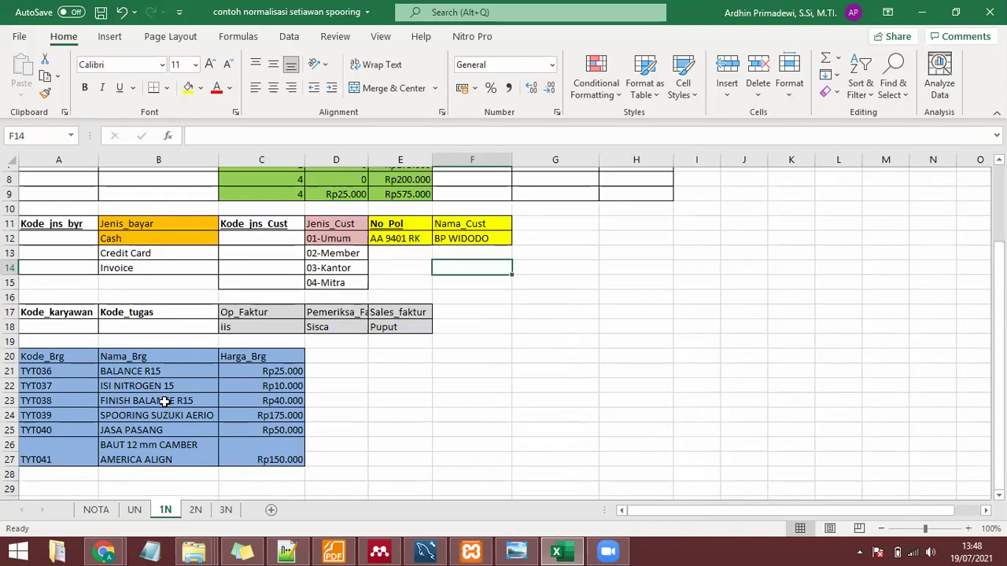
scroll(164, 400, "up", 3)
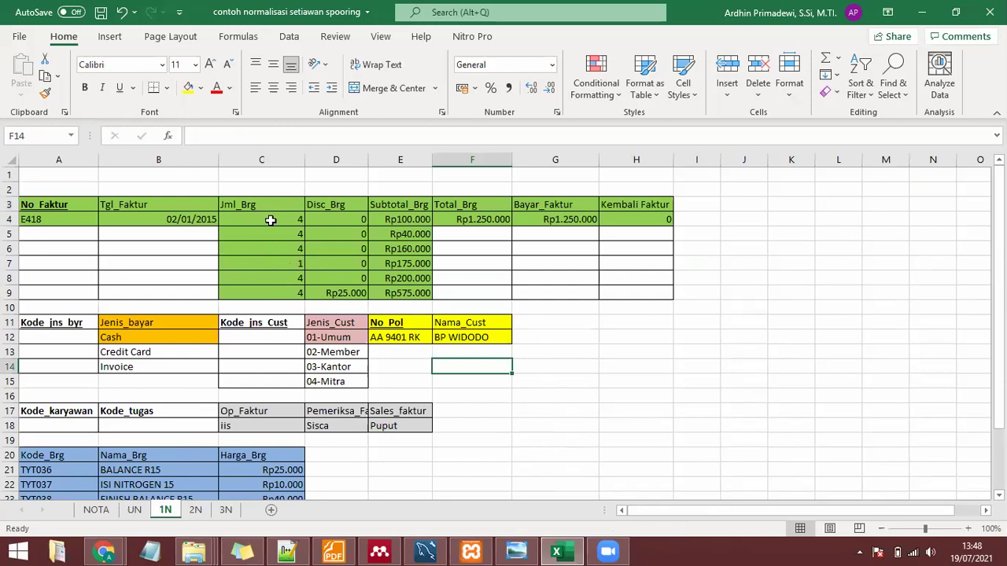
left_click_drag(265, 206, 394, 292)
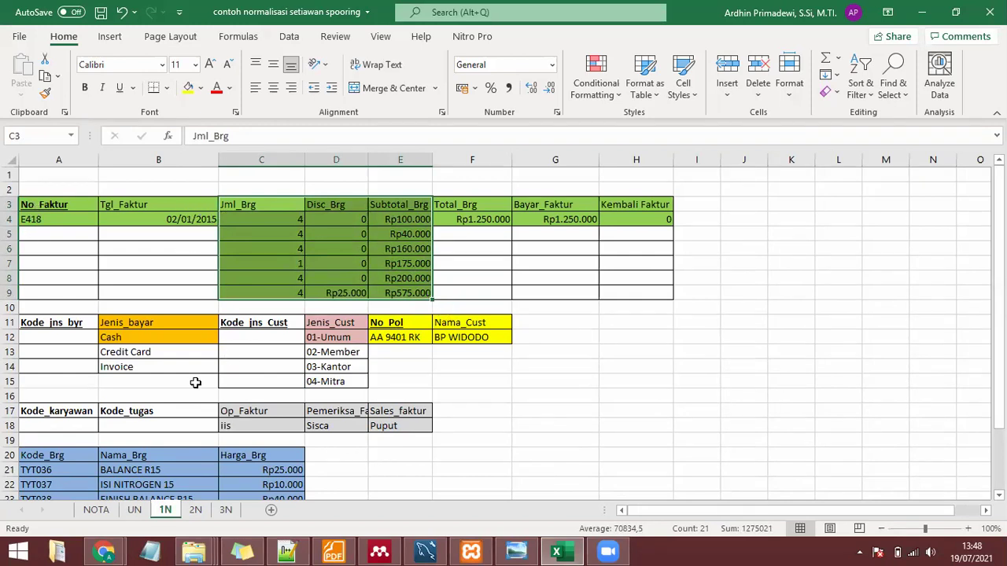
On the 2N sheet, point out the No_Faktur, Jml_Brg, Disc_Brg and Subtotal_Brg headings of the Detail_faktur table.
left_click(195, 513)
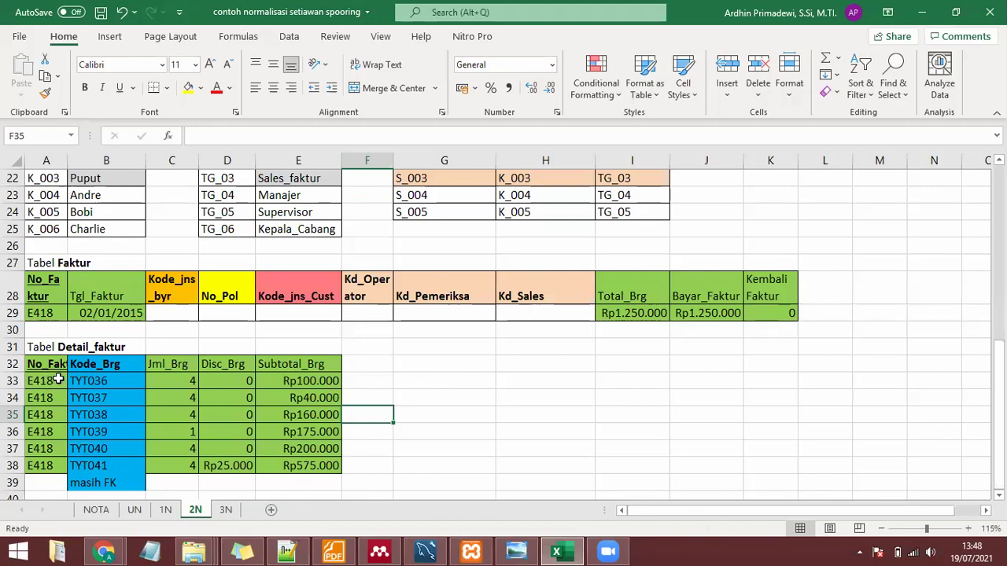
left_click(167, 366)
left_click(220, 366)
left_click(278, 369)
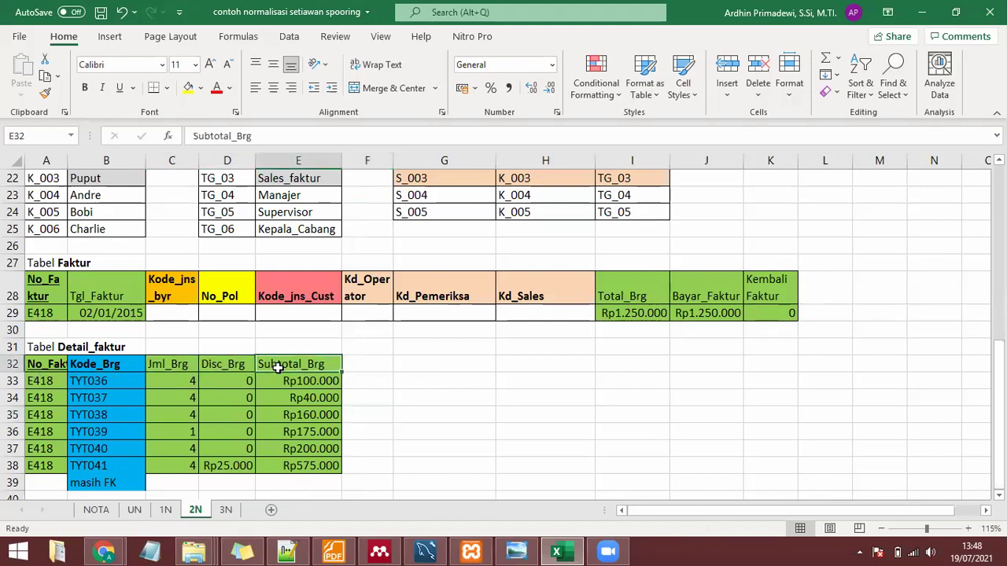
left_click(45, 366)
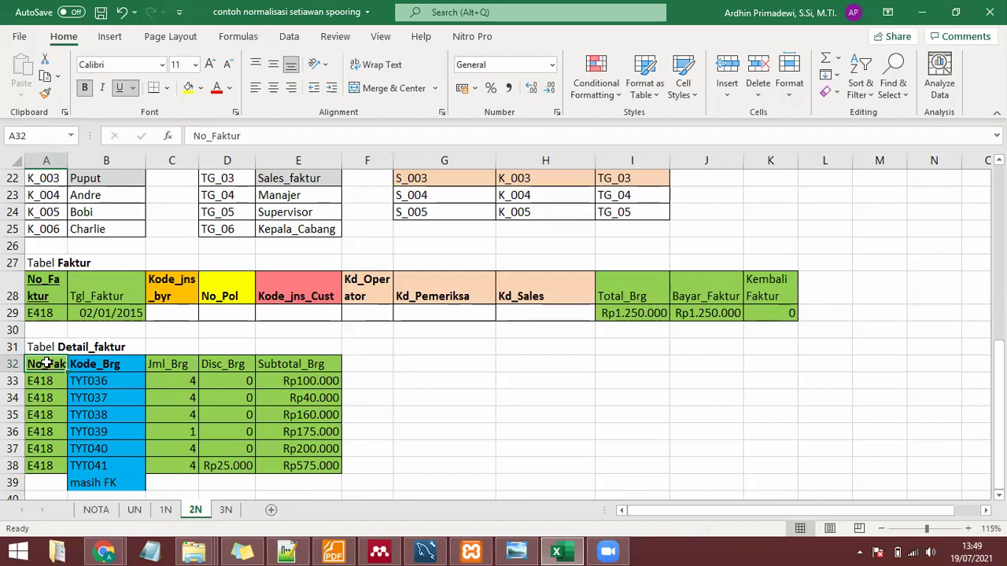
left_click(156, 360)
left_click(236, 360)
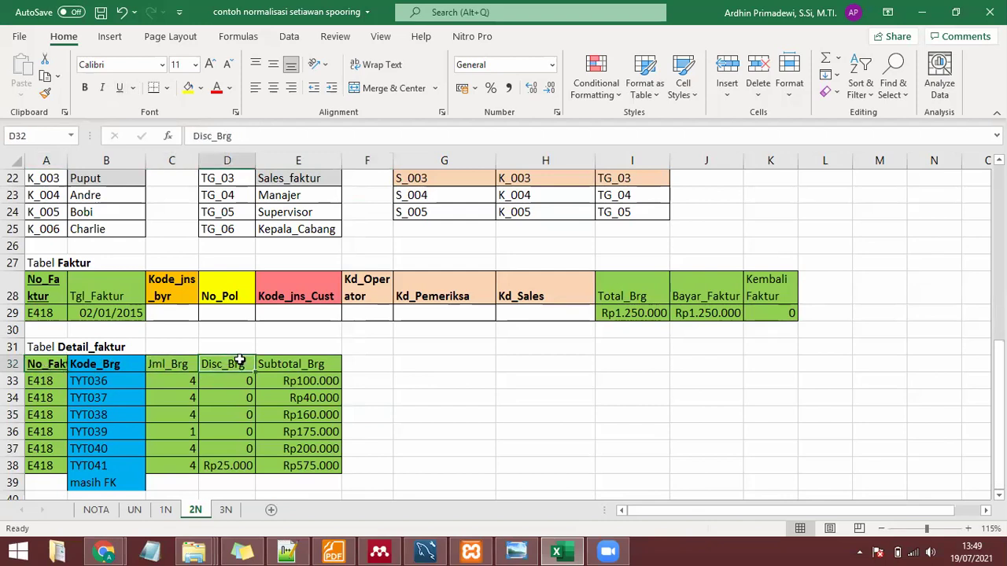
left_click(299, 361)
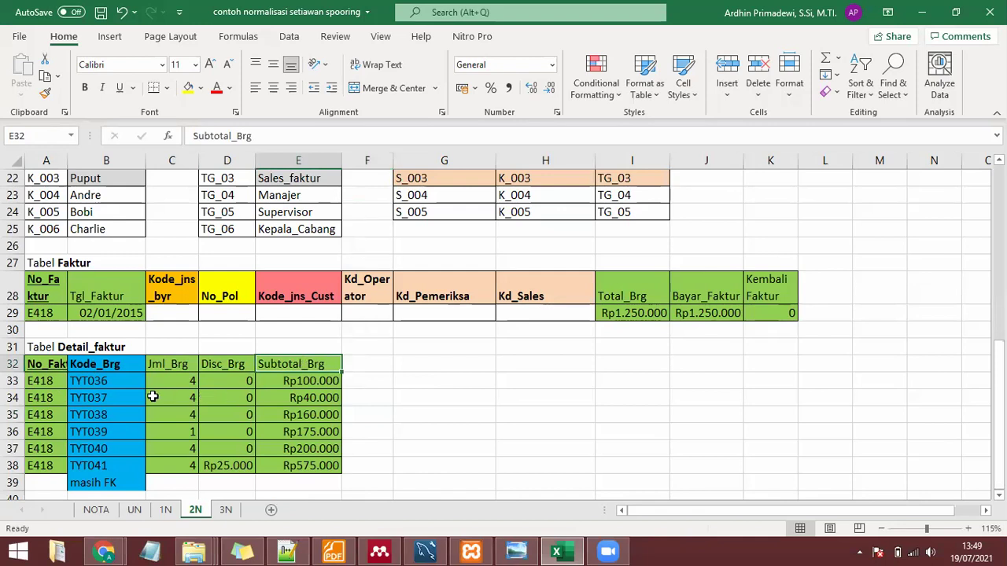
Highlight the Kode_Brg foreign key column of Detail_faktur in B32:B39, and select the Kode_Brg and No_Faktur headings in turn.
left_click(101, 367)
left_click_drag(103, 381, 92, 481)
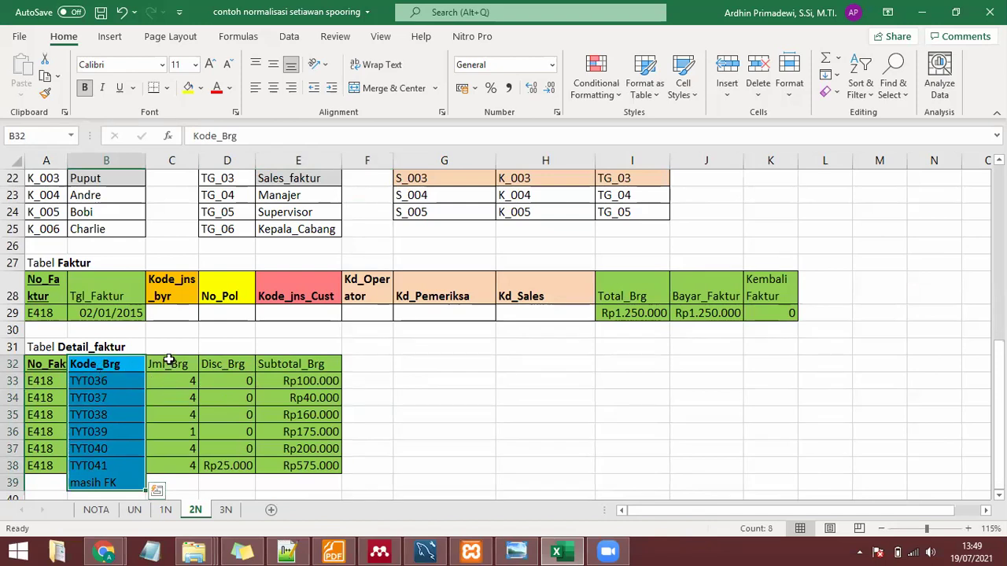
key("Right")
left_click(112, 360)
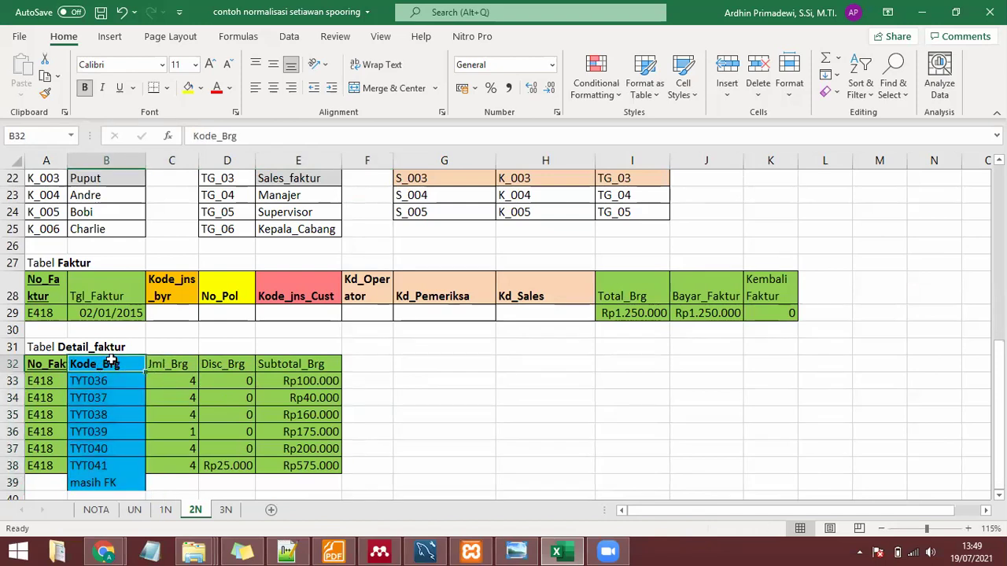
left_click(47, 360)
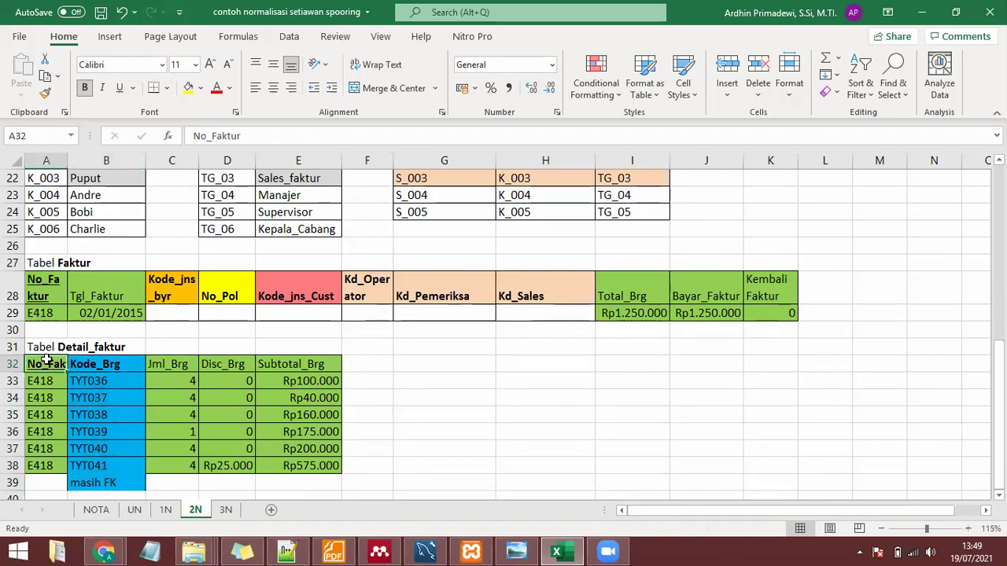
On the 2N sheet, trace the Kode_Brg heading of Detail_faktur back to the Kode_Brg heading of the Barang table.
left_click(101, 362)
scroll(140, 402, "up", 2)
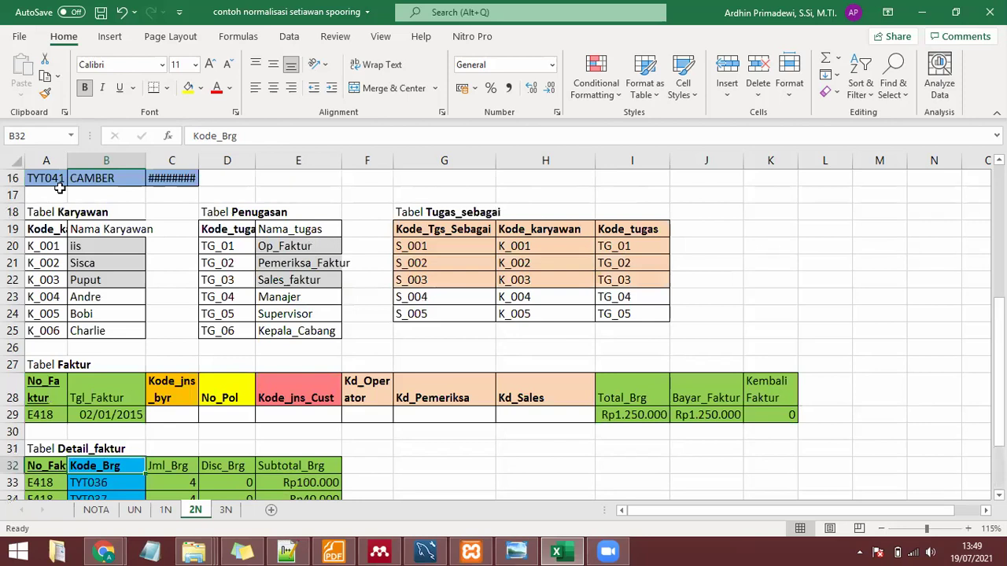
scroll(61, 220, "up", 3)
left_click(61, 220)
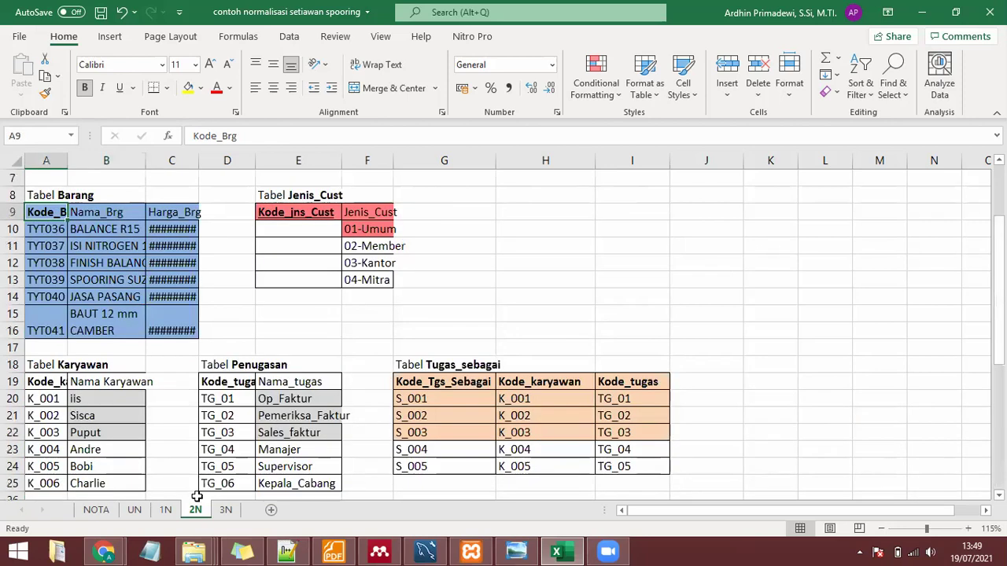
Compare Detail_faktur on the 2N and 3N sheets, highlighting its No_Faktur and Kode_Brg columns on 2N, first together and separately after that.
scroll(197, 495, "down", 6)
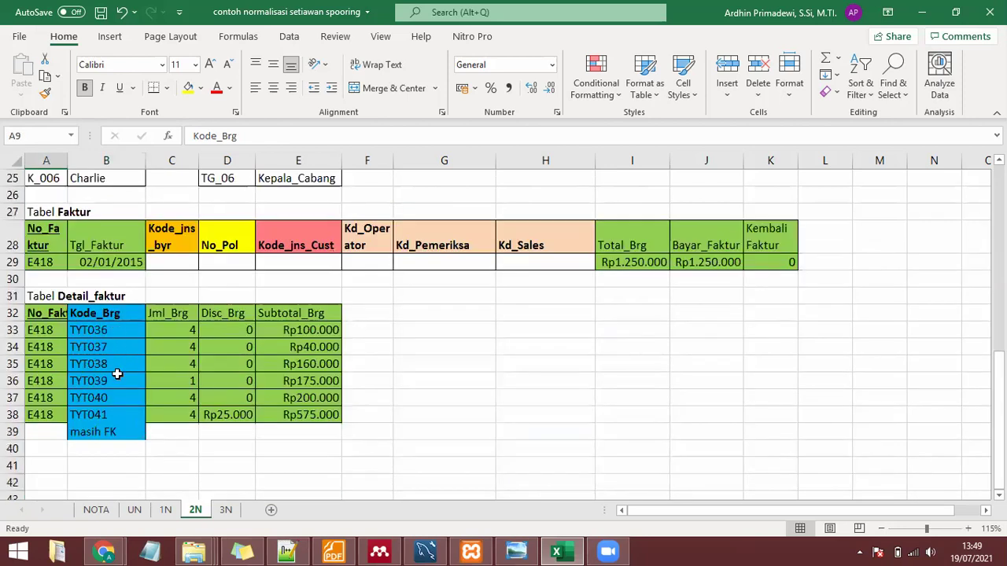
left_click_drag(36, 314, 120, 440)
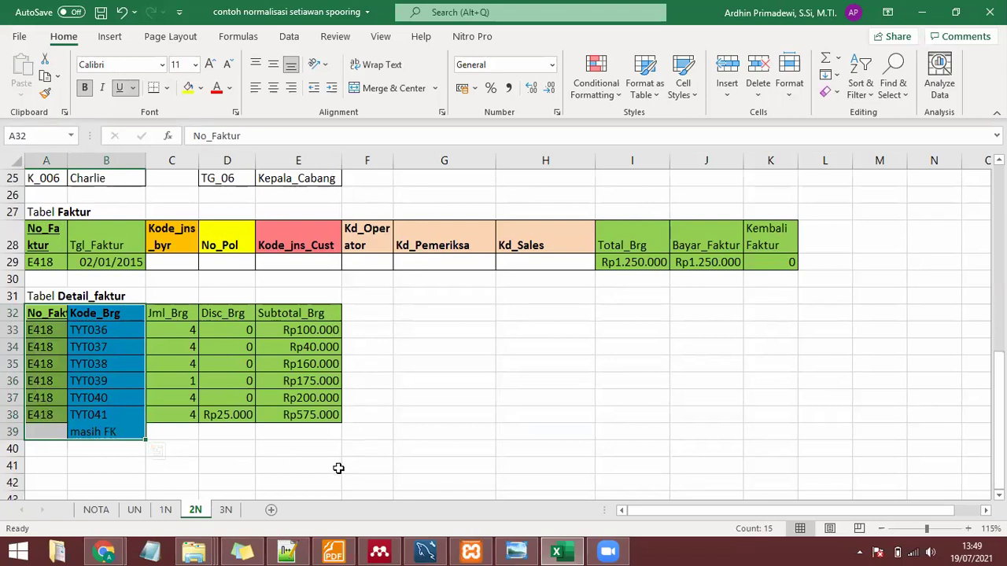
left_click(226, 510)
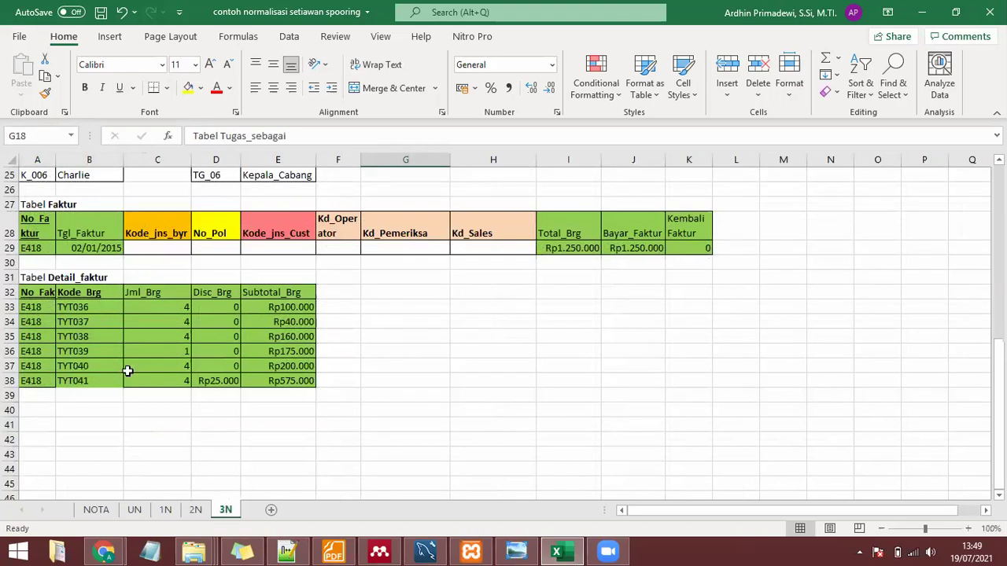
left_click(196, 510)
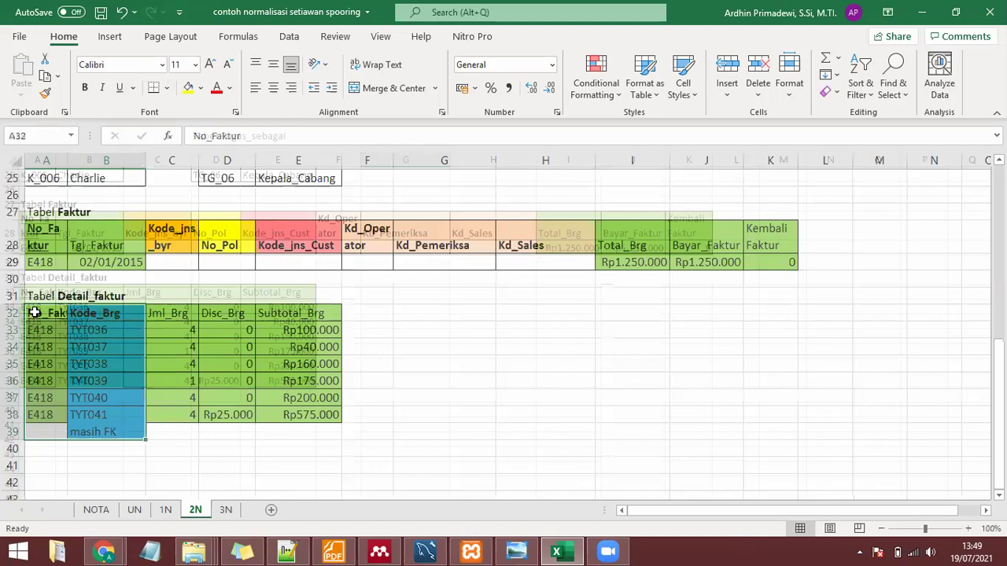
left_click_drag(34, 314, 39, 420)
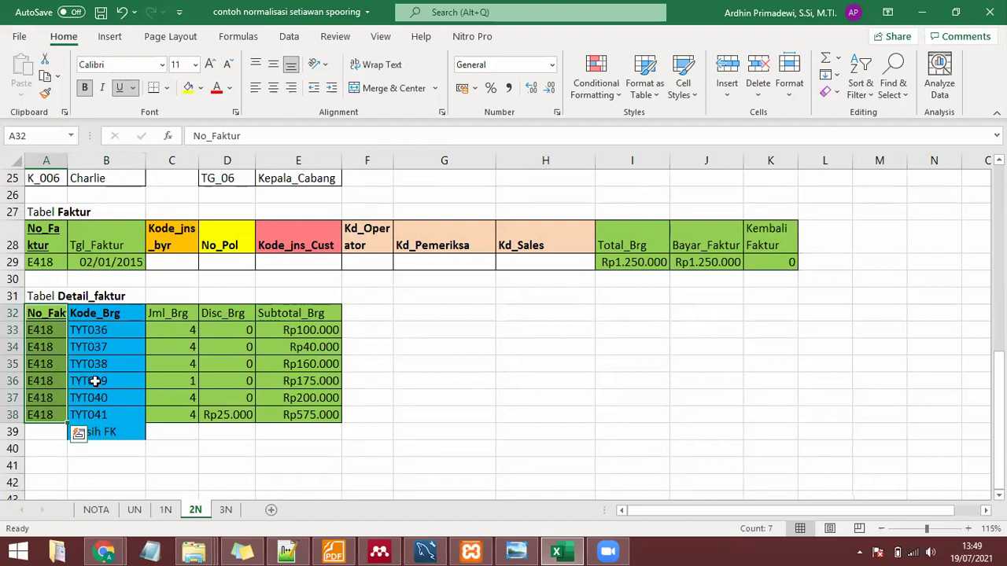
left_click_drag(109, 314, 103, 434)
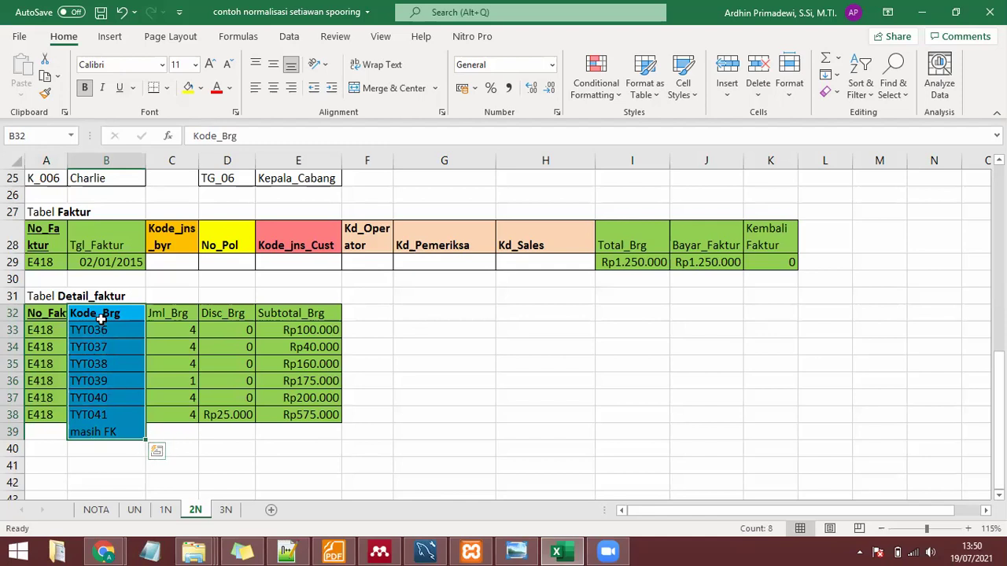
On the 3N sheet, highlight the No_Faktur and Kode_Brg key columns of Detail_faktur in A32:B38 and their two headings.
left_click(225, 510)
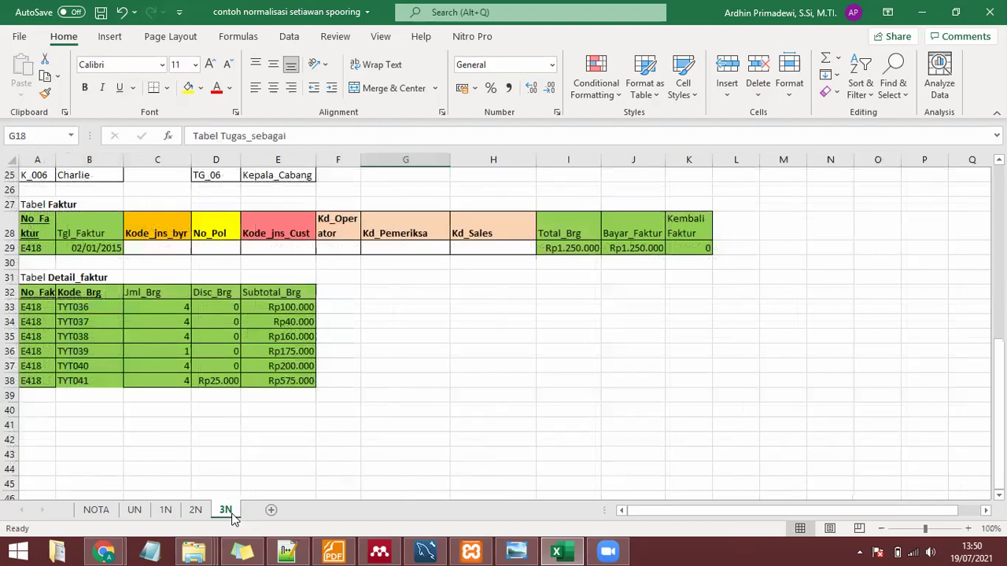
left_click_drag(31, 291, 90, 383)
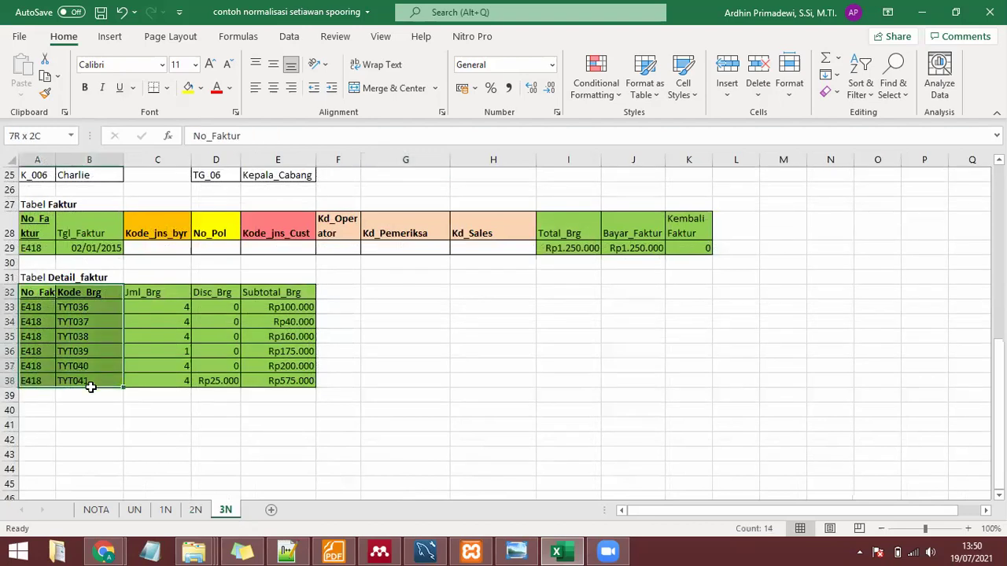
left_click(43, 291)
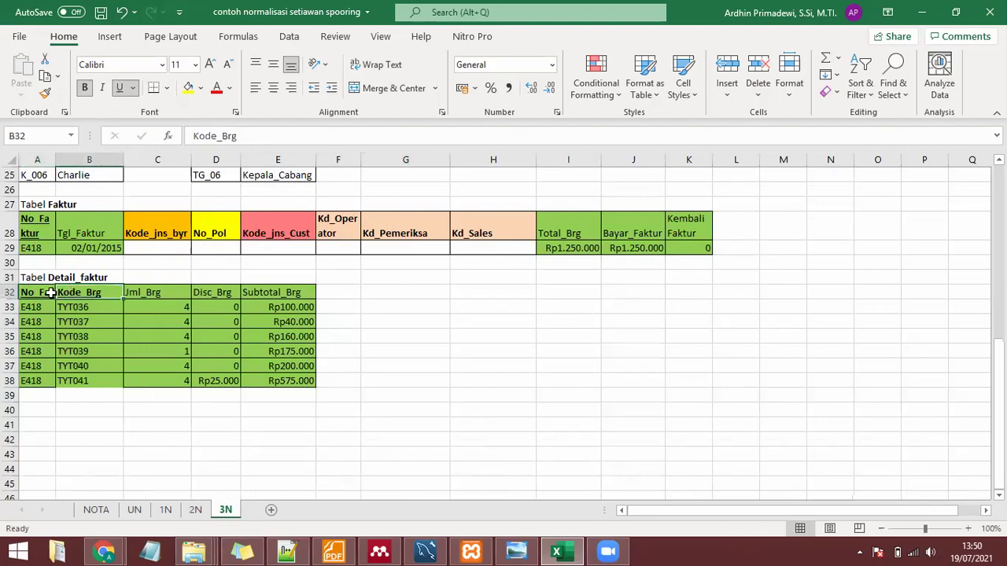
left_click_drag(45, 292, 79, 293)
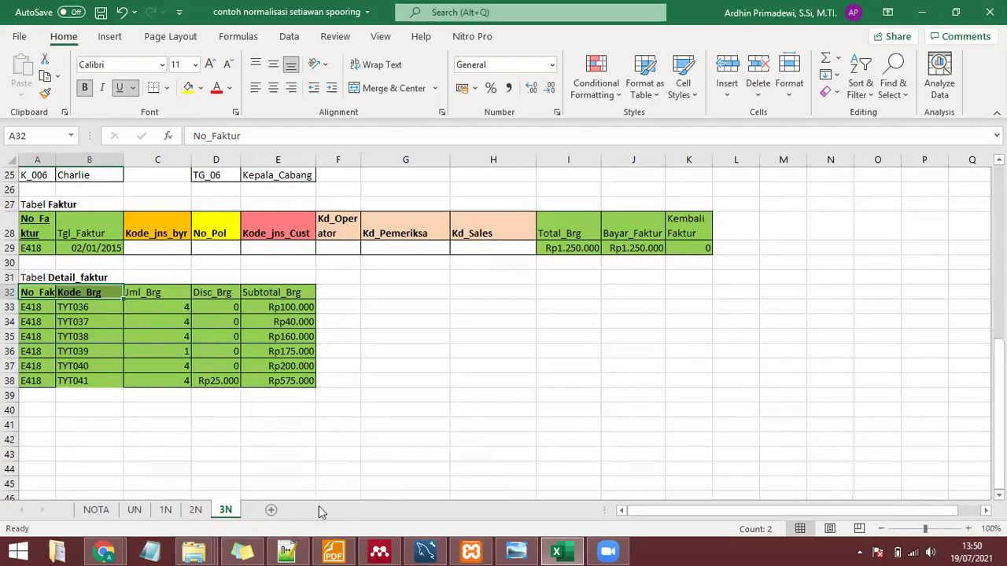
Switch to MySQL Workbench and open the detail_faktur table definition from the db_spooring model.
left_click(426, 551)
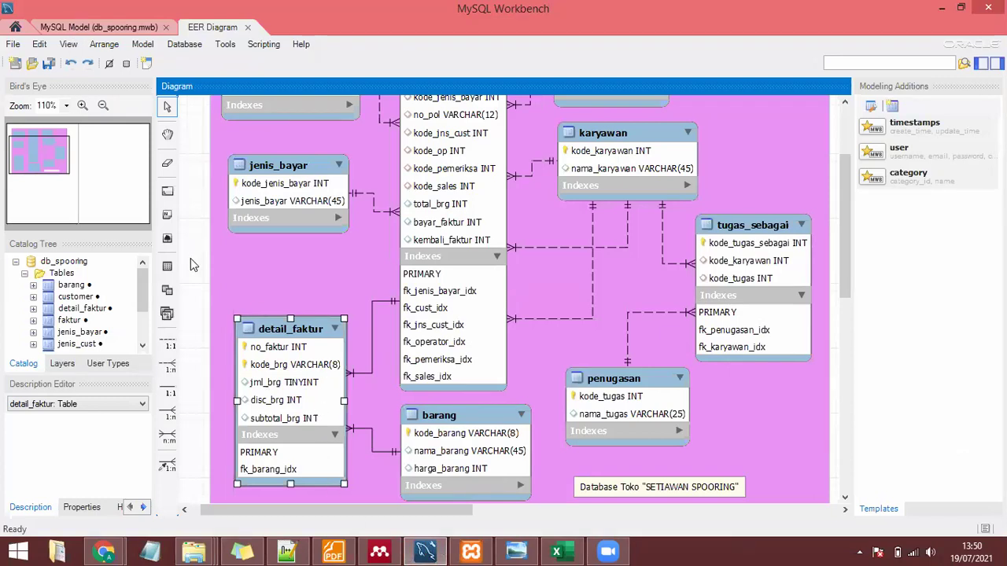
key("ctrl+Tab")
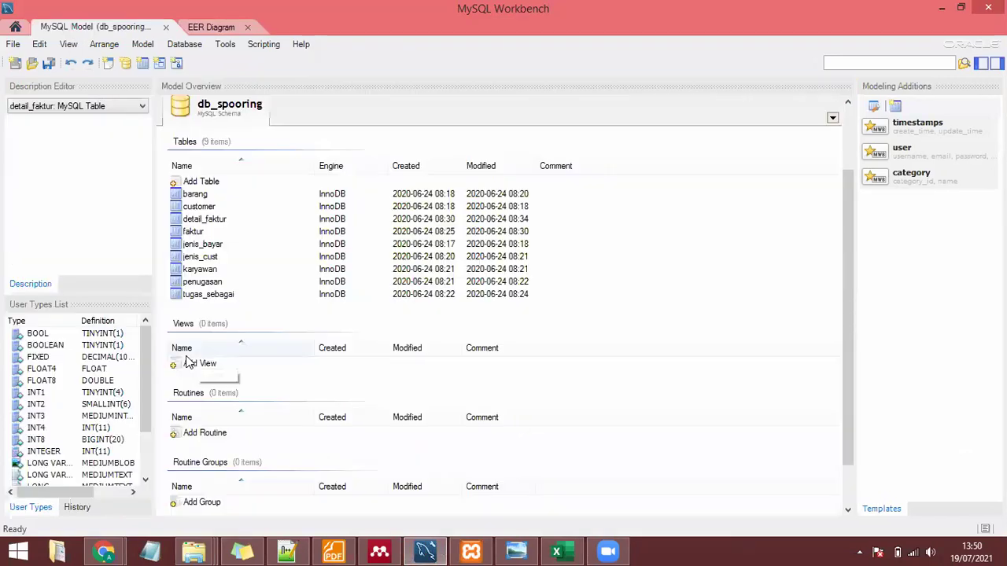
left_click(196, 220)
double_click(197, 221)
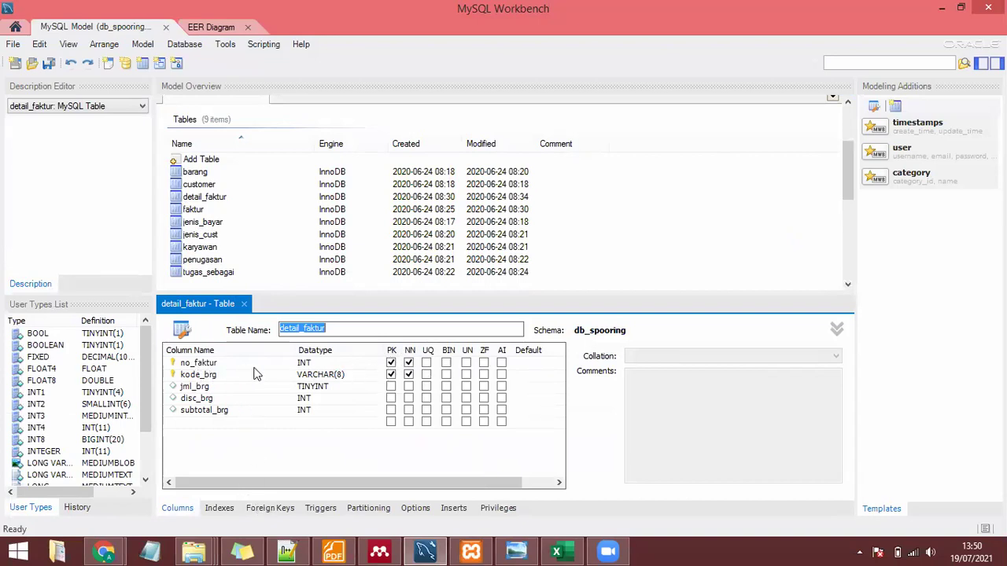
Inspect the fk_barang and fk_faktur foreign keys of detail_faktur with their referenced tables and columns.
key("ctrl+Tab")
key("ctrl+Tab")
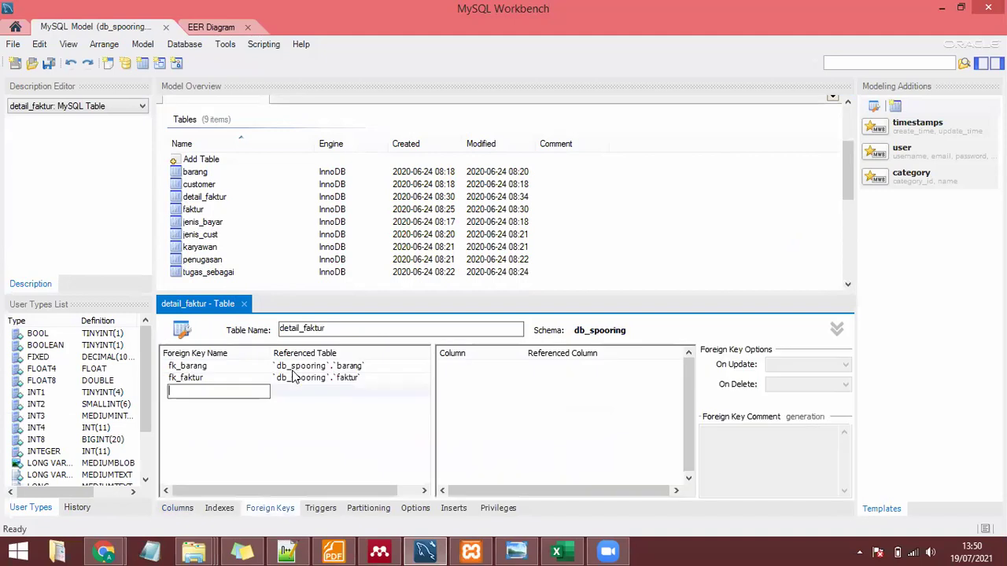
left_click(223, 365)
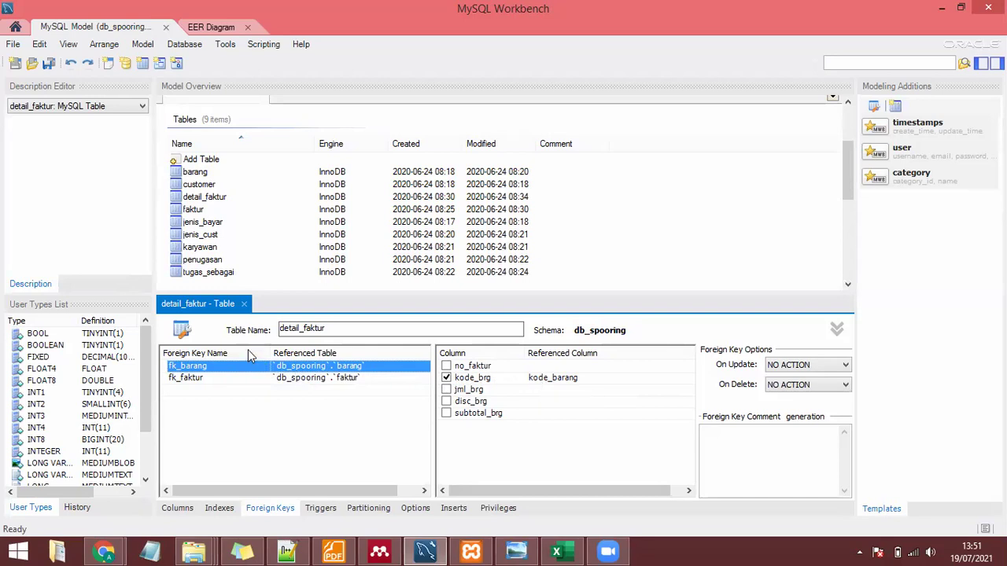
left_click(246, 379)
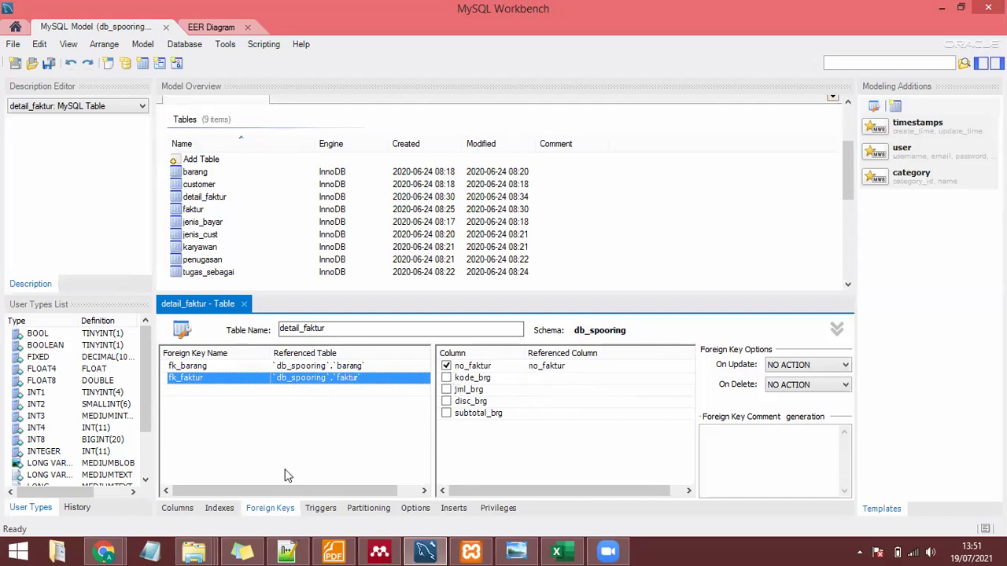
Compare the index list of detail_faktur with its column definitions and foreign keys.
left_click(221, 508)
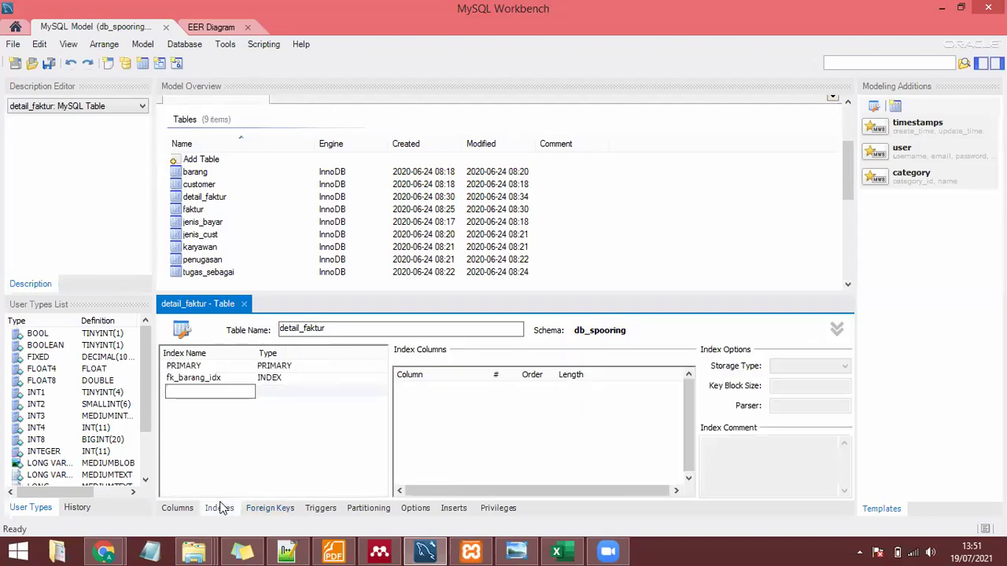
left_click(178, 508)
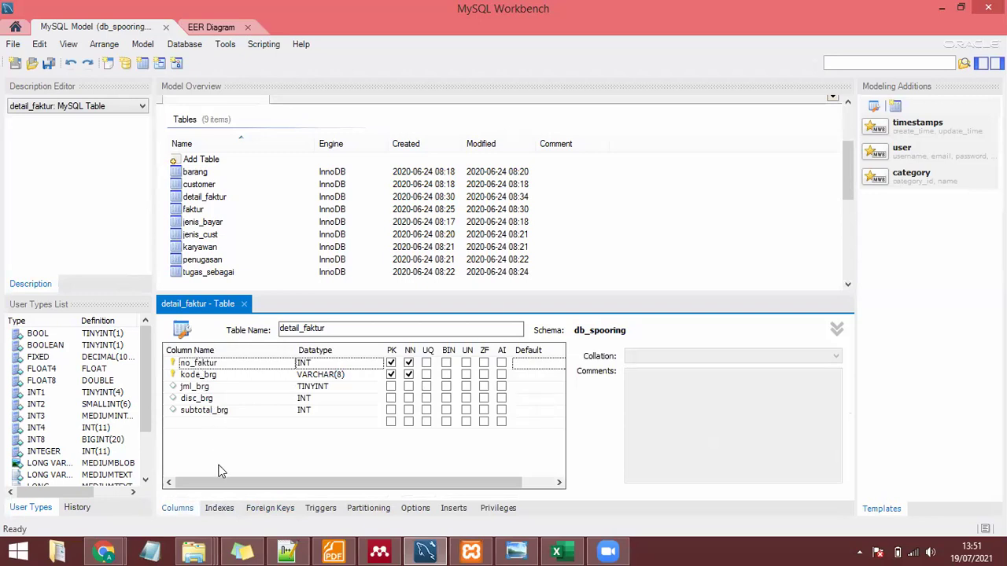
left_click(221, 508)
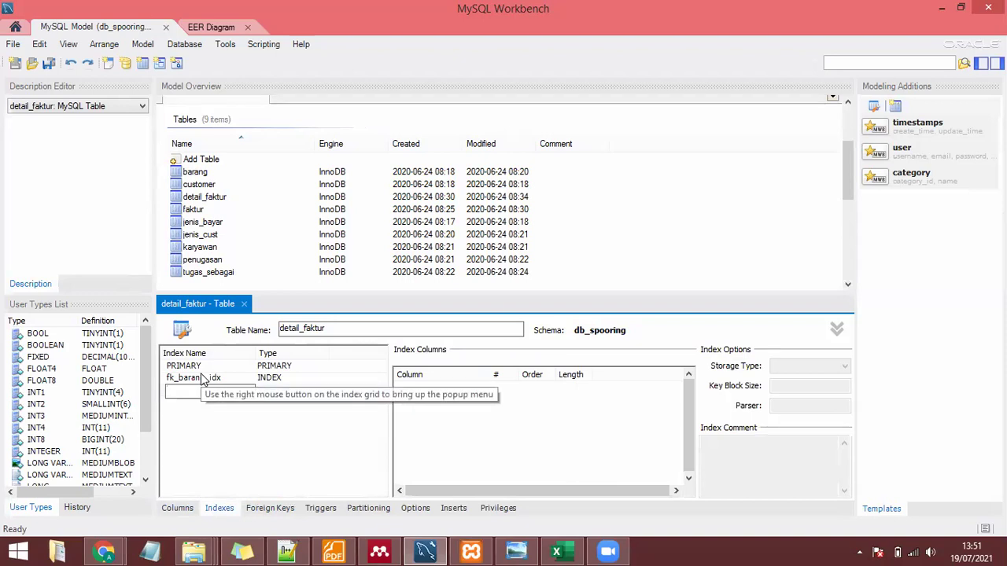
left_click(271, 509)
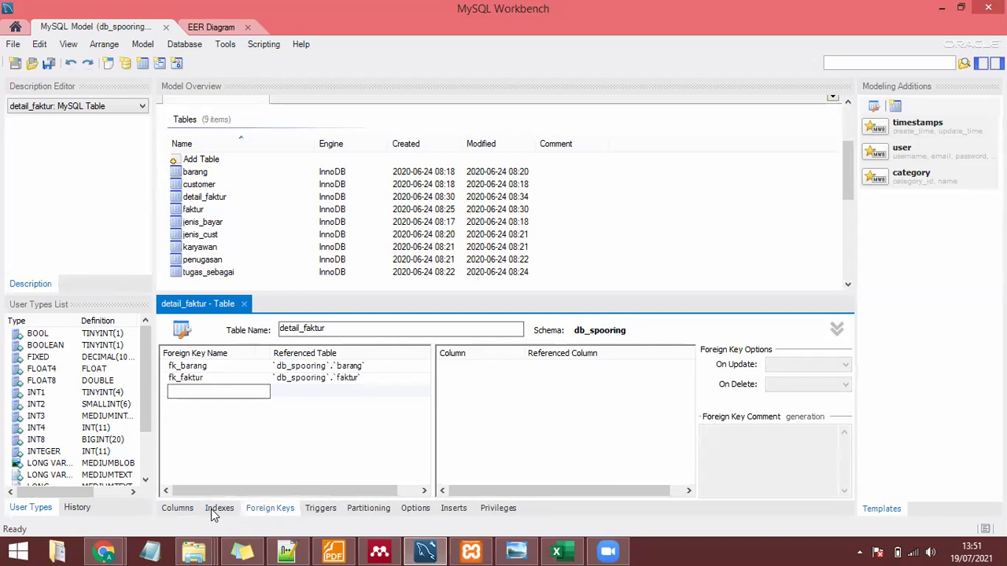
left_click(211, 510)
left_click(254, 513)
Check which columns the PRIMARY index of detail_faktur covers in the EER Diagram, and review the table's indexes and foreign keys again.
left_click(196, 30)
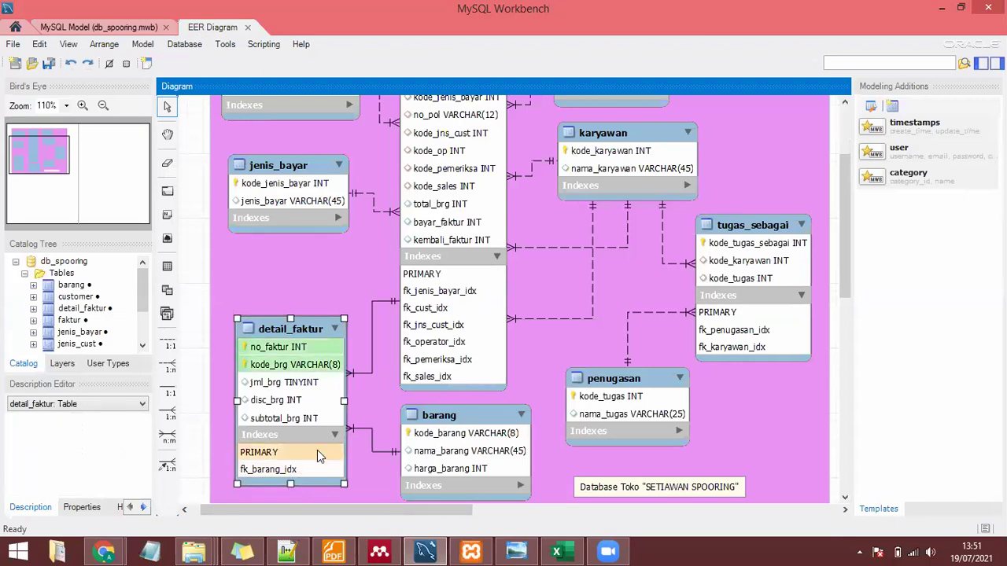
mouse_move(299, 462)
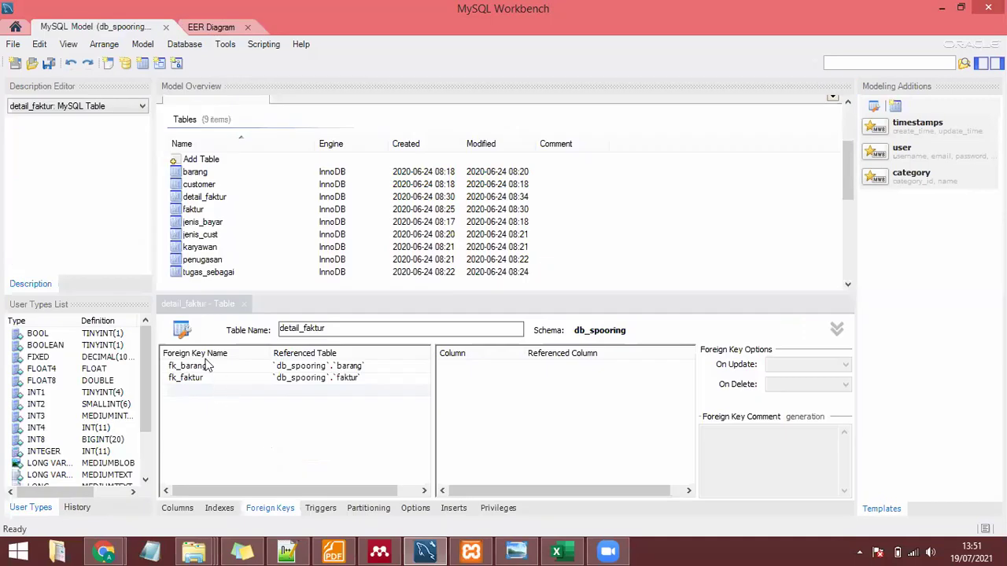
left_click(220, 507)
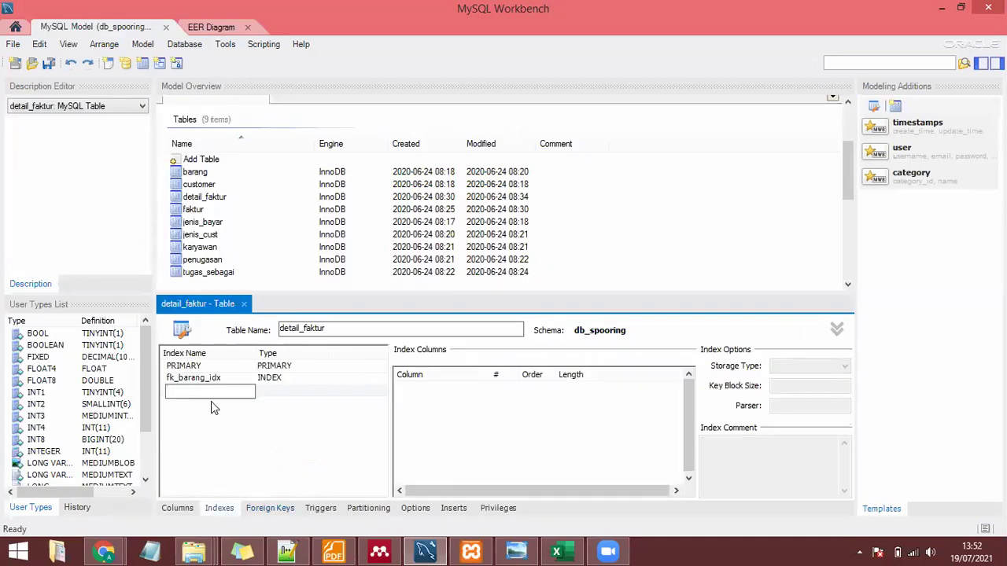
left_click(268, 508)
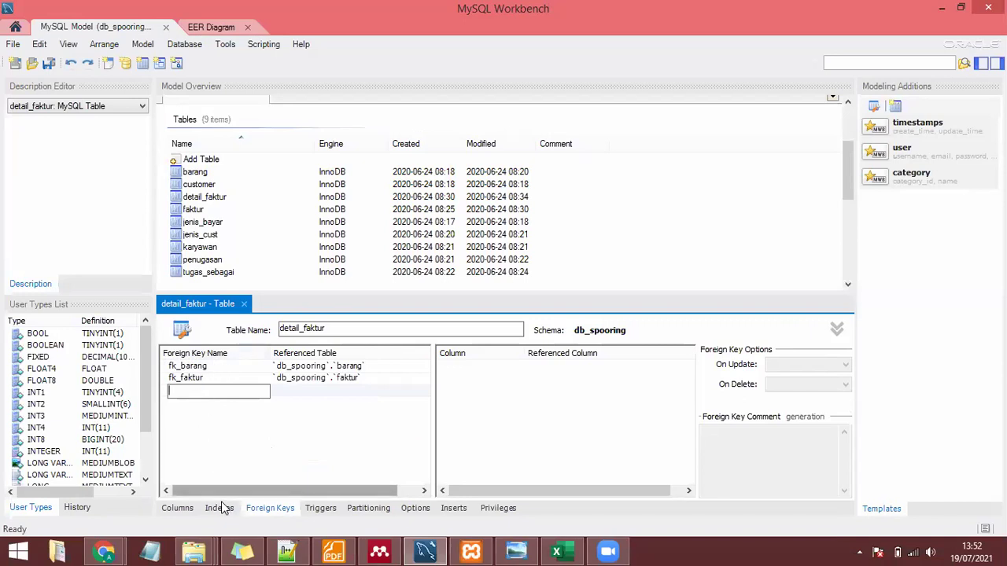
Examine the primary key flags of the detail_faktur columns and the columns included in its PRIMARY index.
left_click(176, 511)
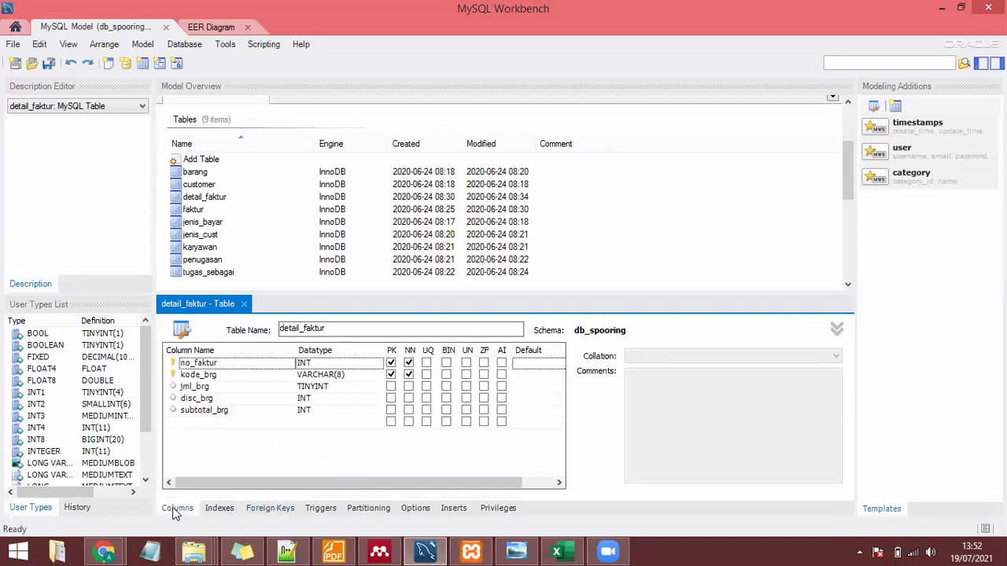
left_click(391, 375)
left_click(221, 509)
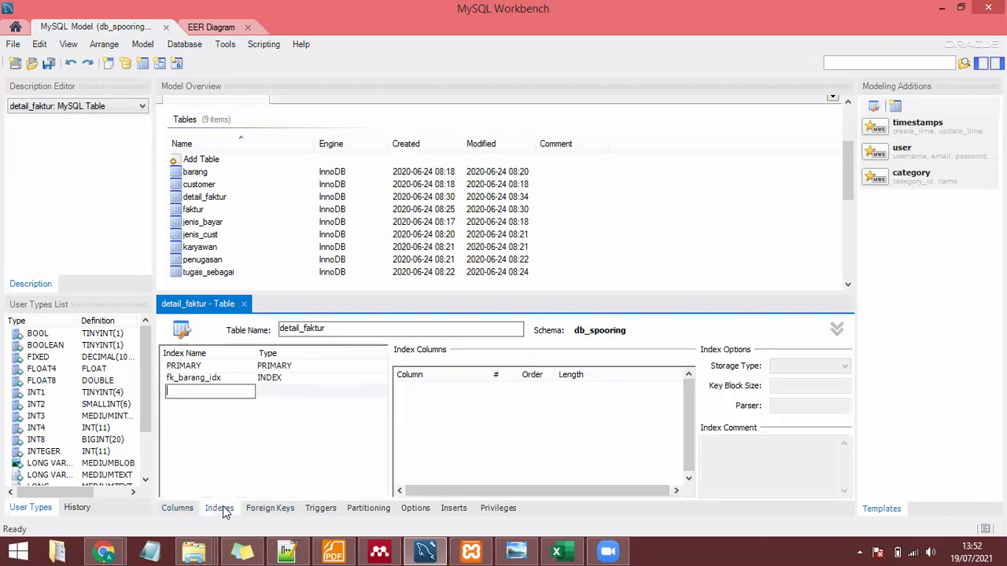
left_click(214, 366)
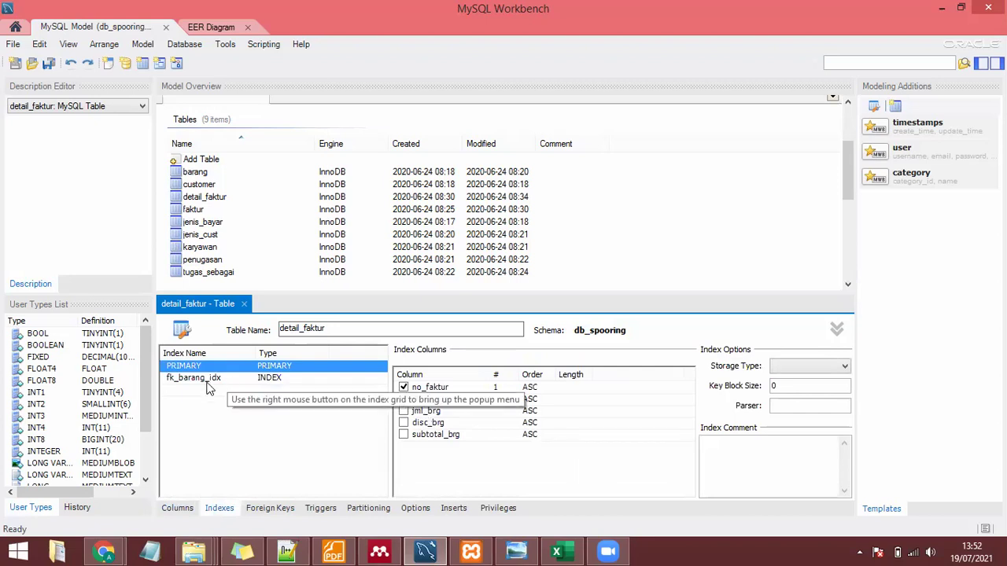
Select the kode_brg column of detail_faktur and relate it to the fk_barang_idx index and the table's foreign keys.
left_click(177, 508)
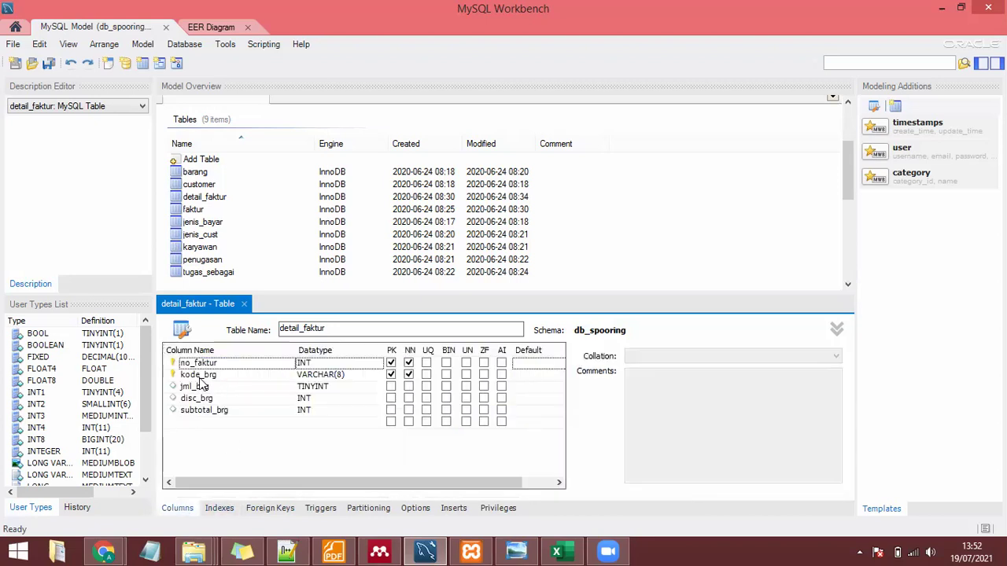
left_click(201, 377)
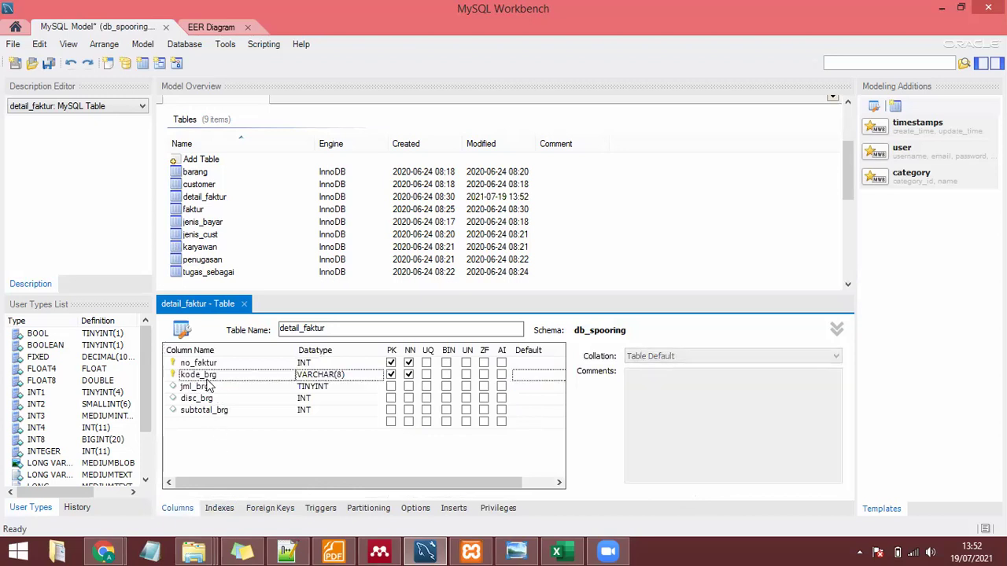
left_click(221, 510)
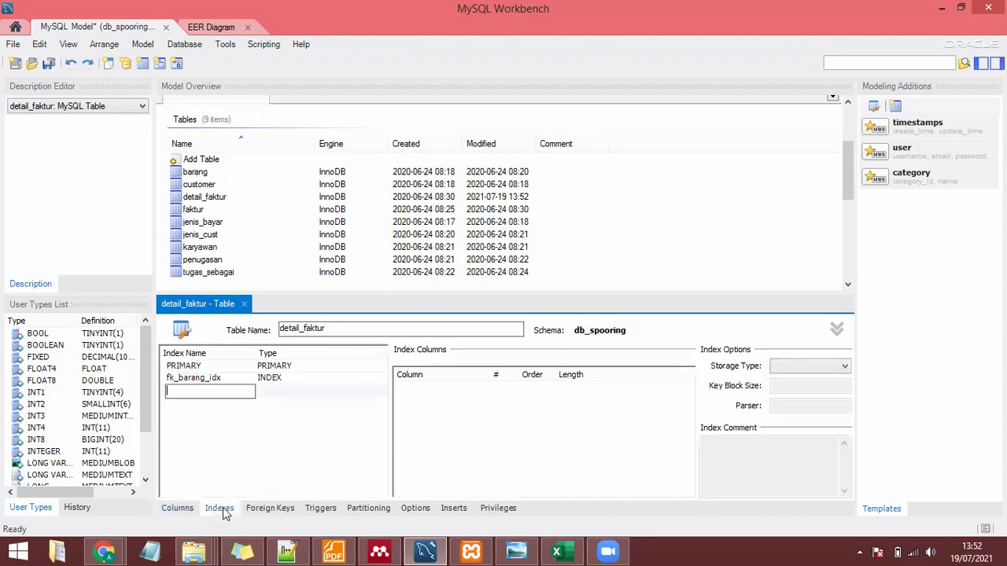
left_click(197, 378)
left_click(232, 431)
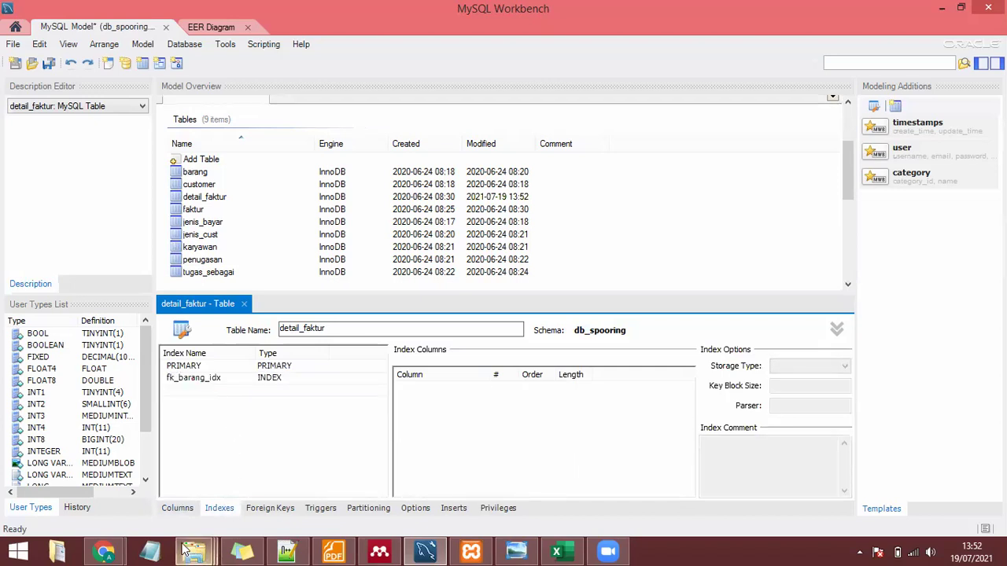
left_click(178, 508)
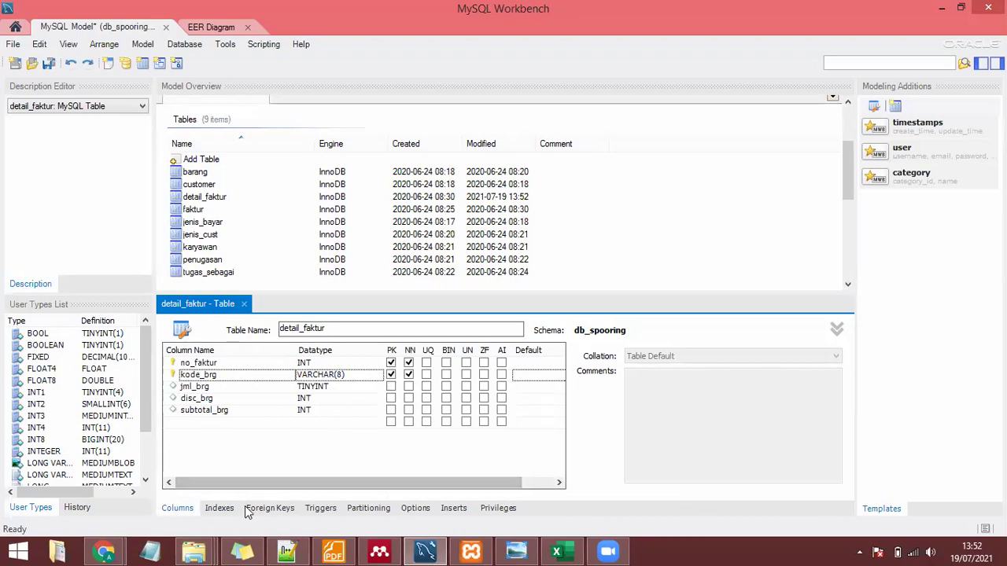
left_click(274, 511)
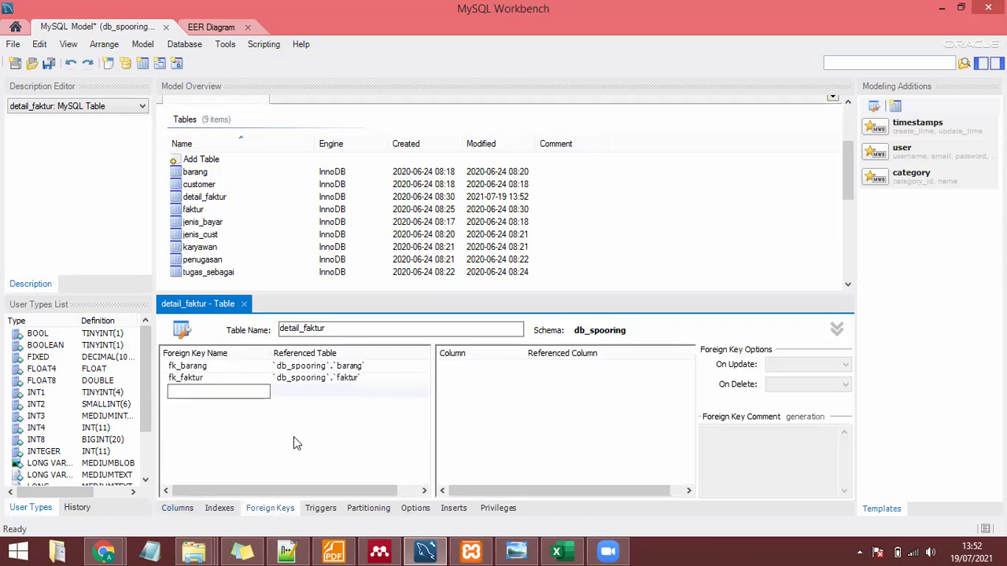
Review the index list of detail_faktur and locate its key columns in the EER Diagram.
left_click(222, 510)
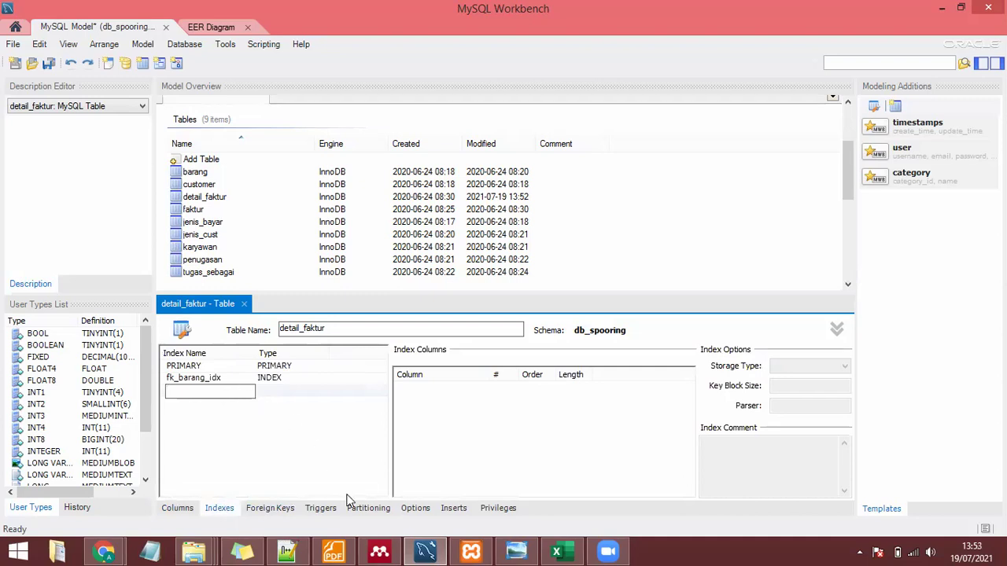
left_click(218, 28)
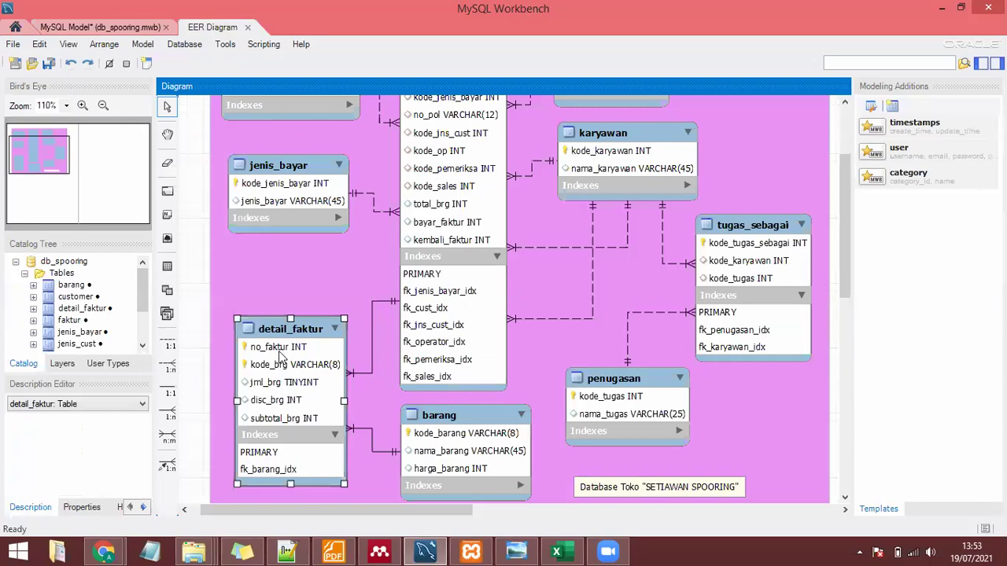
Switch to the Excel 3N sheet and examine how No_Faktur and Kode_Brg combine as the key in Detail_faktur's first data row.
left_click(553, 550)
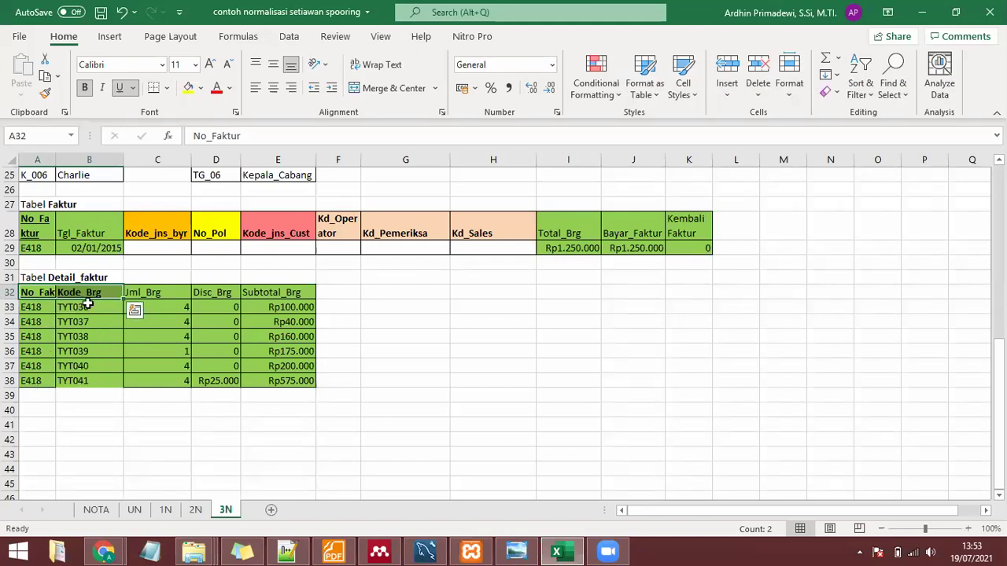
left_click(37, 307)
left_click(71, 307)
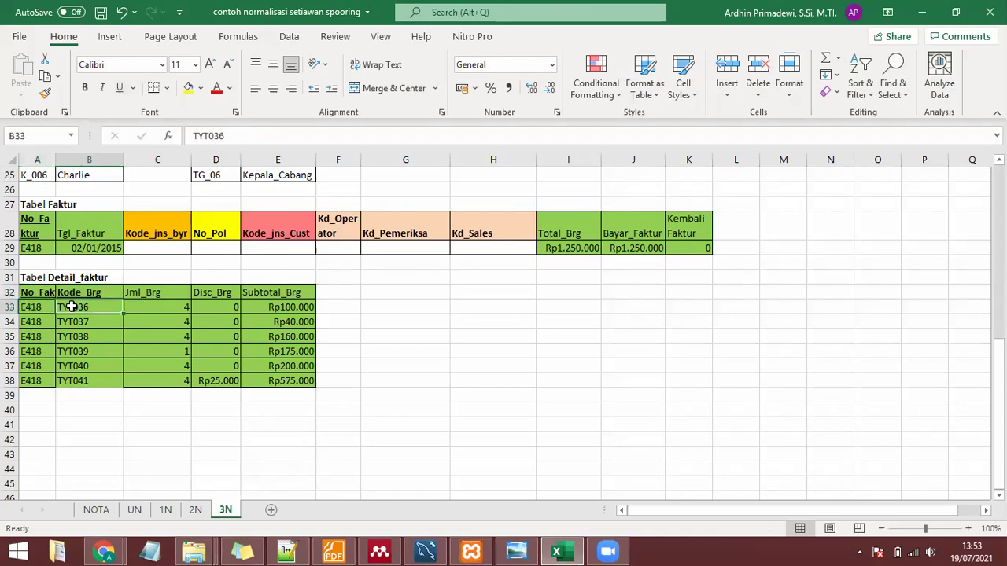
left_click(42, 307)
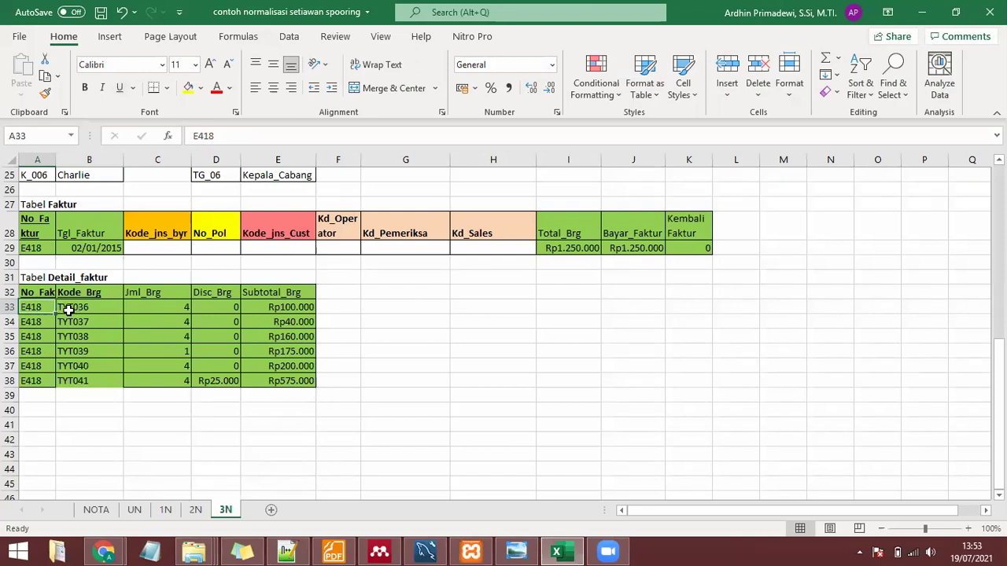
left_click(66, 309)
left_click(28, 307)
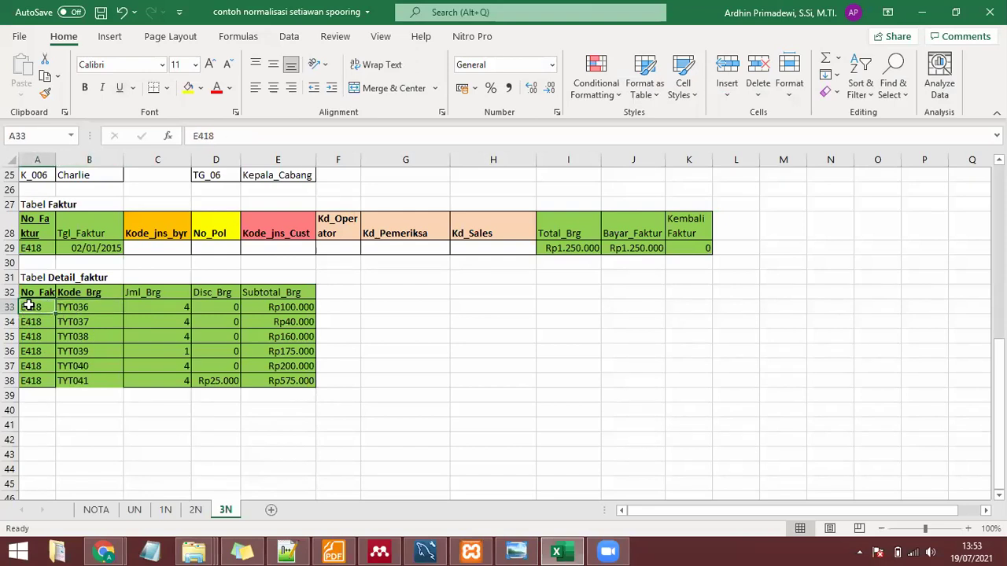
left_click(70, 307)
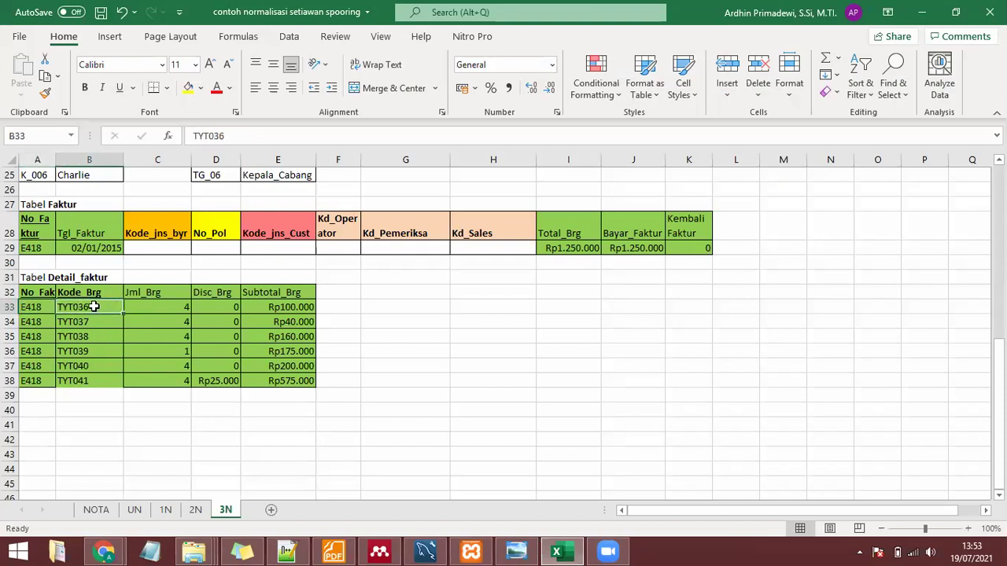
left_click(34, 308)
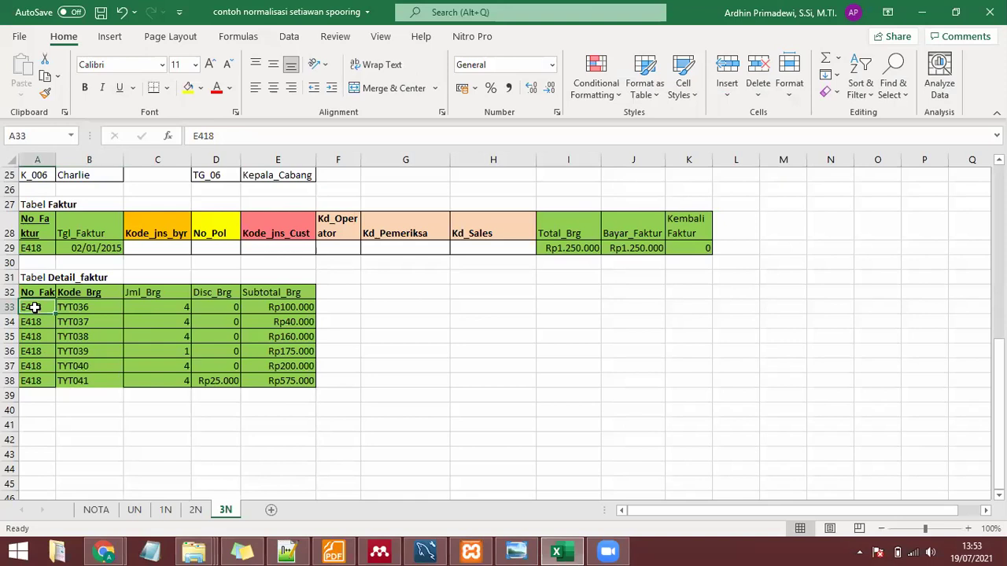
left_click(78, 307)
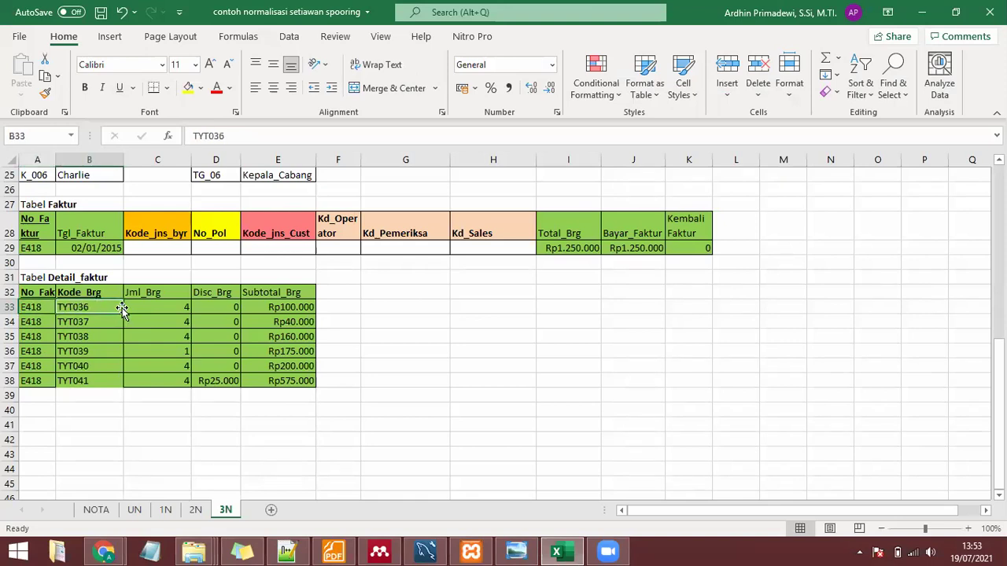
Copy the No_Faktur and Kode_Brg pair from Detail_faktur's first data row and paste it as values into A39:B39.
left_click_drag(39, 310, 79, 308)
right_click(89, 312)
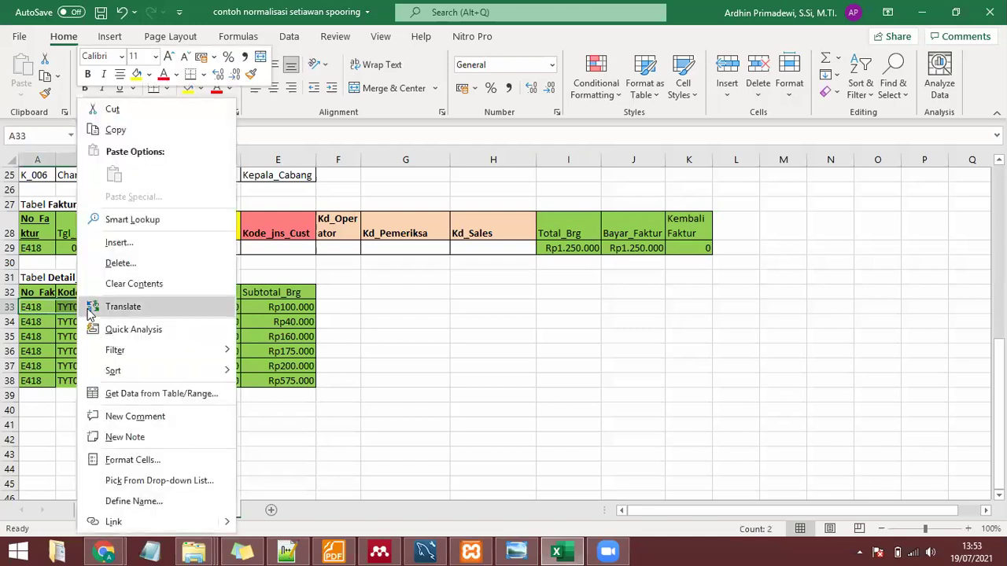
left_click(116, 129)
left_click(48, 392)
right_click(48, 392)
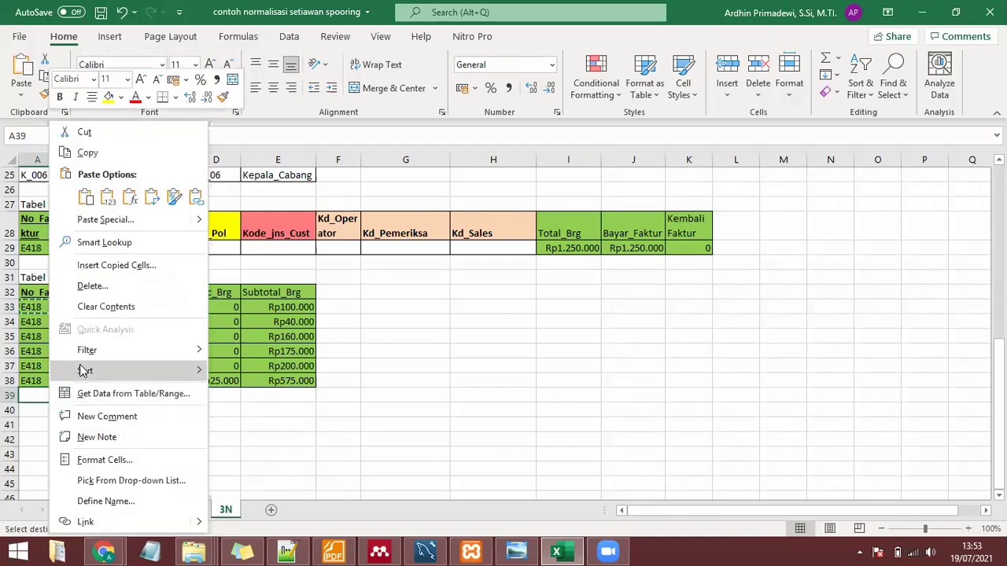
left_click(102, 197)
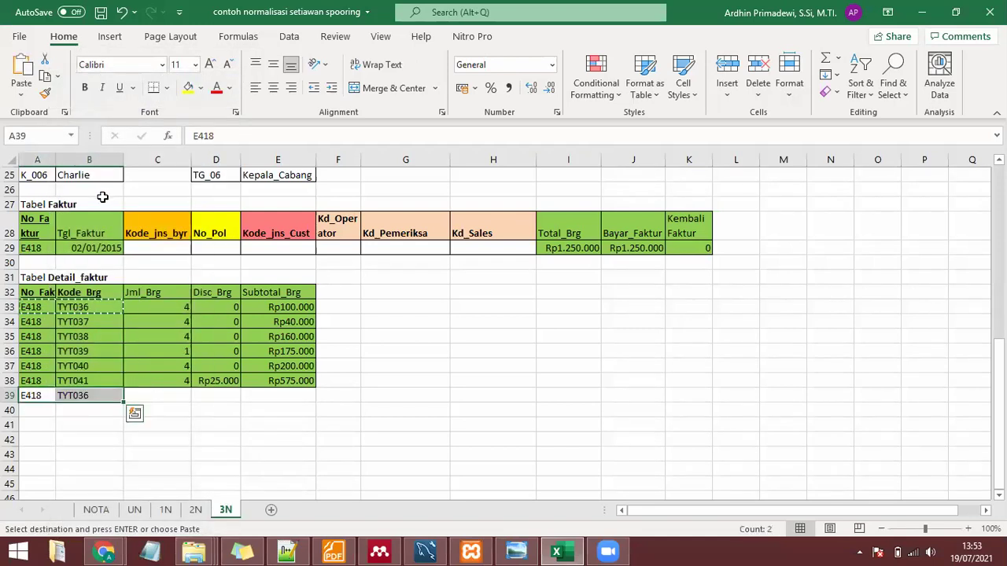
Check the duplicated key pair in row 39 and clear it from A39:B39.
left_click(47, 395)
left_click(65, 395)
left_click(44, 395)
left_click(67, 395)
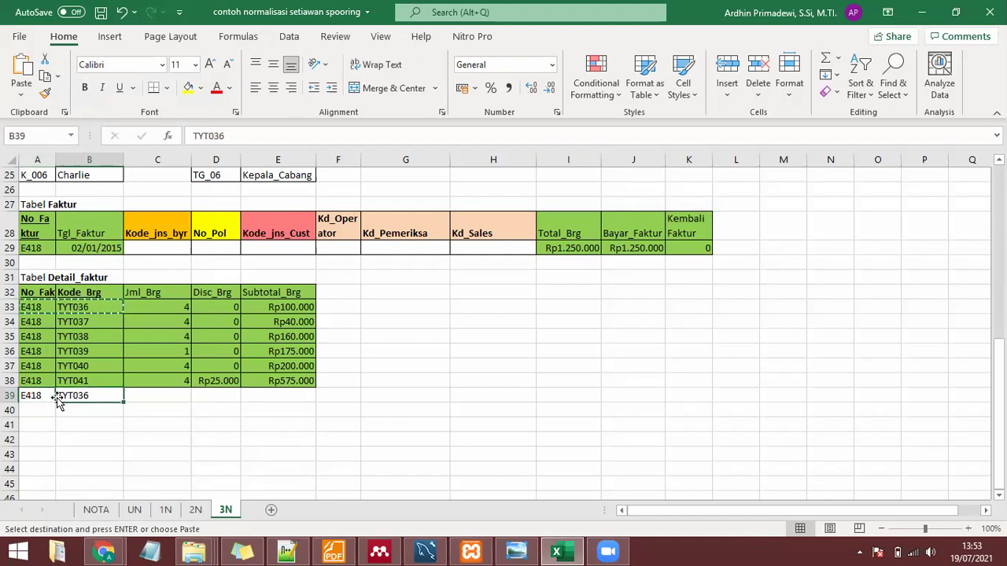
left_click(37, 397)
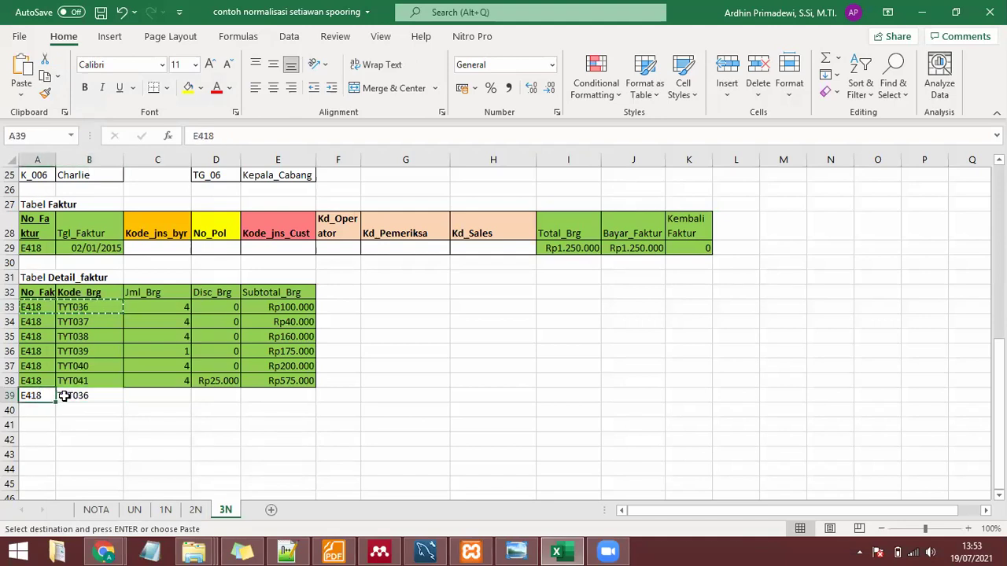
left_click(67, 396)
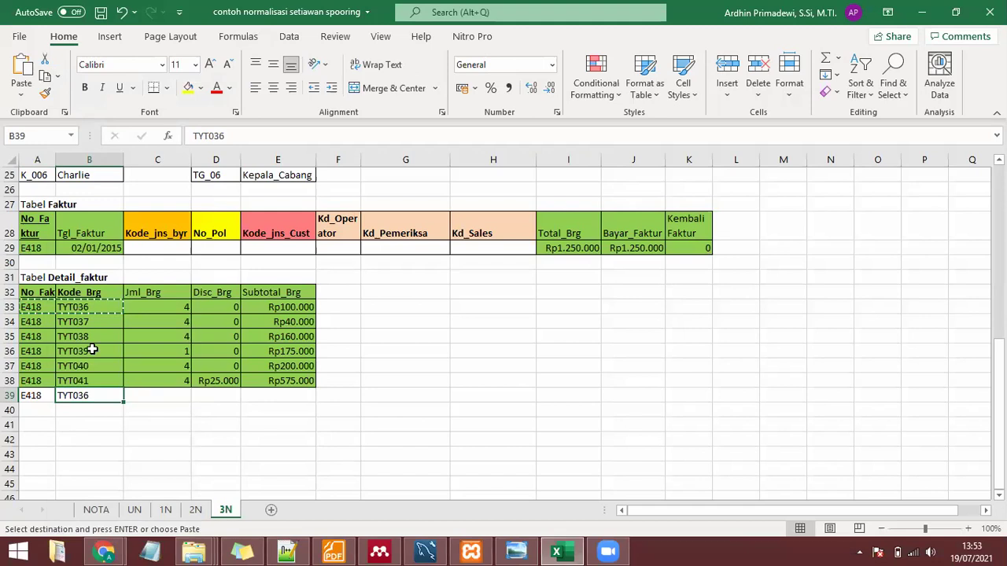
left_click_drag(45, 395, 70, 395)
key("ctrl+v")
key("Delete")
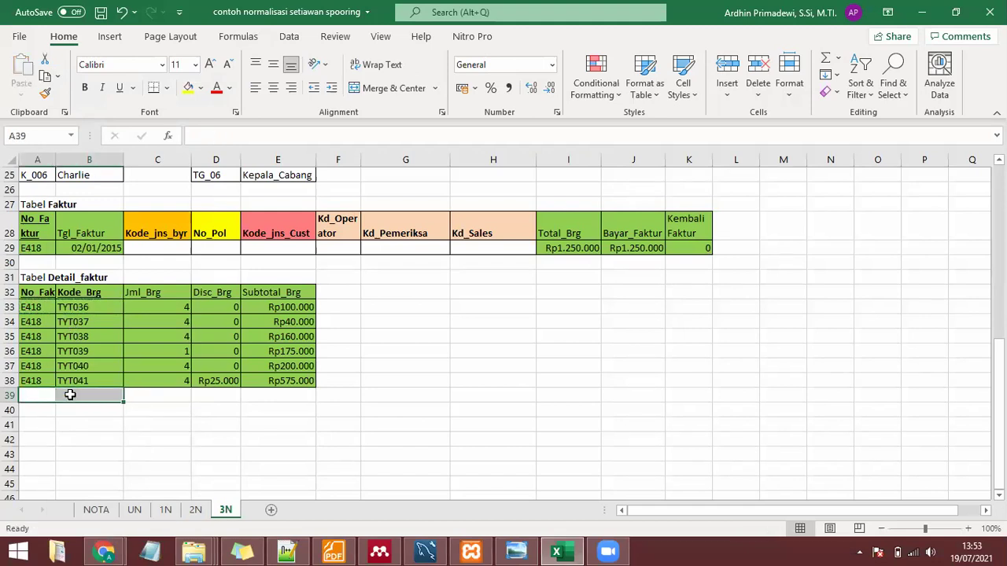
Switch to MySQL Workbench and examine how detail_faktur relates to faktur and barang in the EER Diagram.
left_click(608, 551)
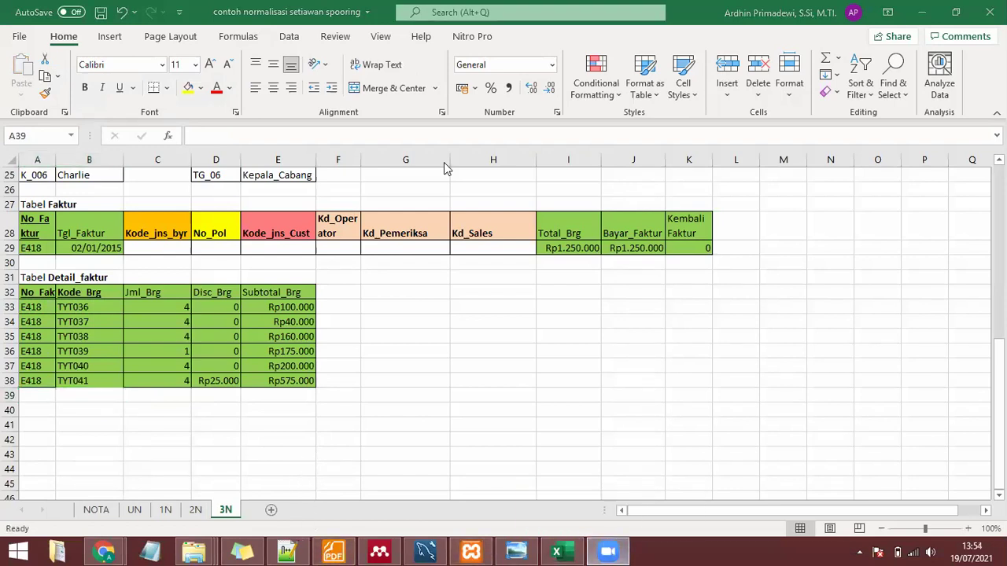
left_click(425, 551)
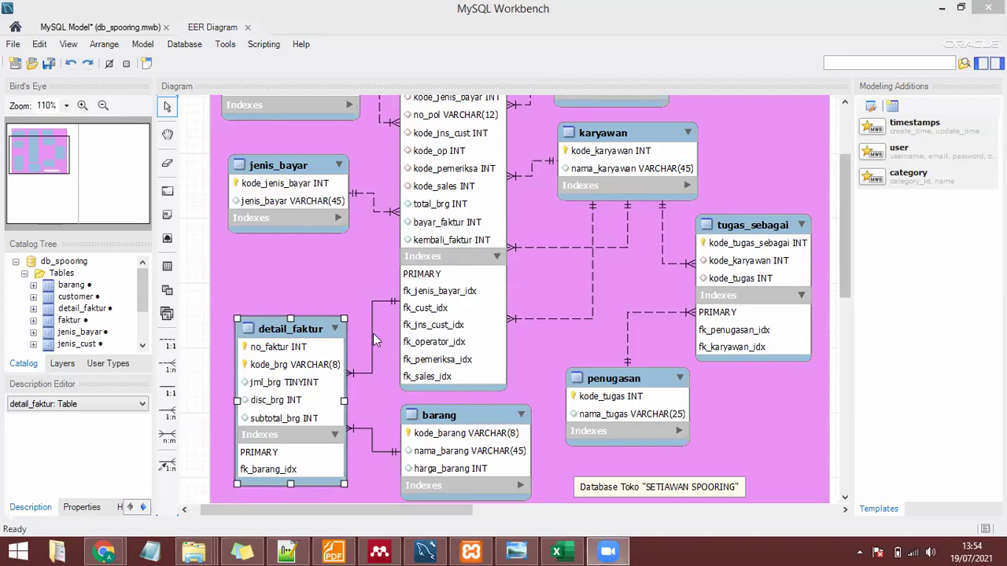
left_click(183, 279)
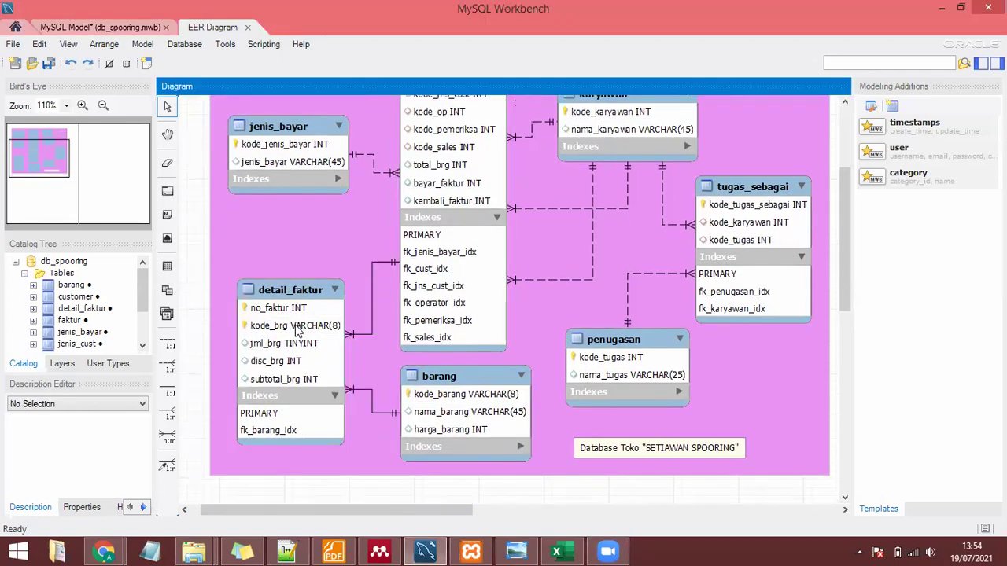
scroll(298, 327, "down", 2)
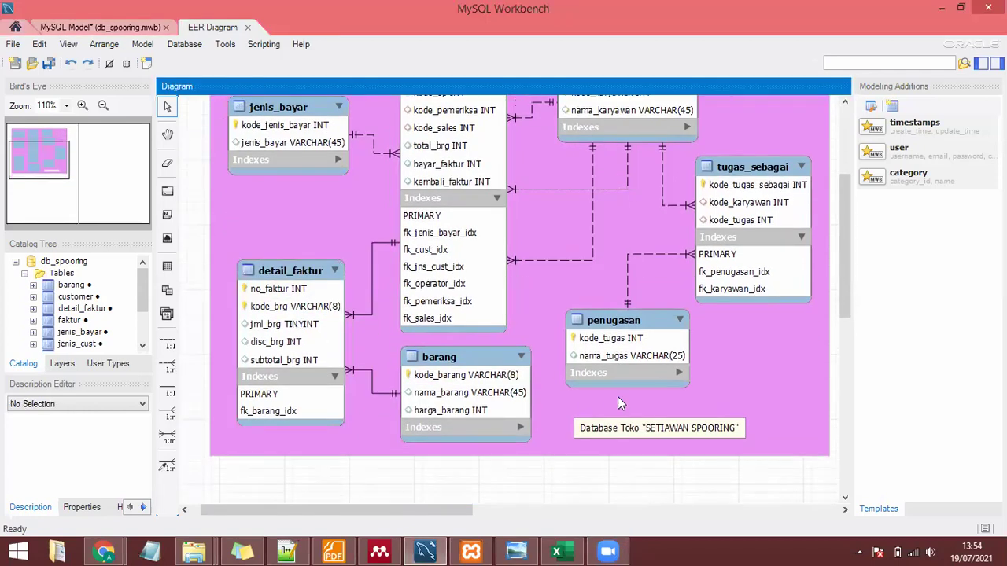
scroll(617, 397, "up", 1)
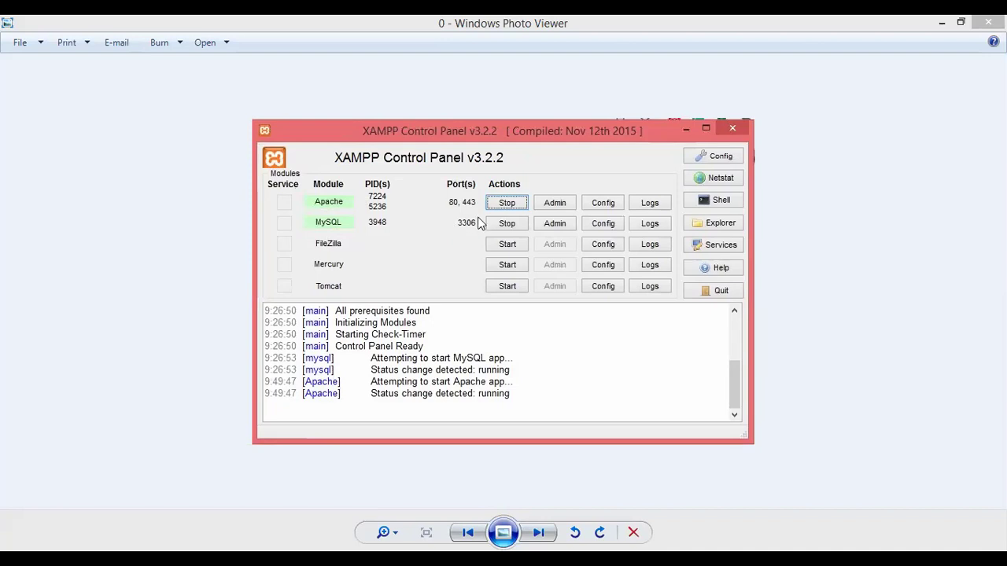
Advance through the guide screenshots from the XAMPP Control Panel to the Forward Engineer command and beyond.
left_click(538, 533)
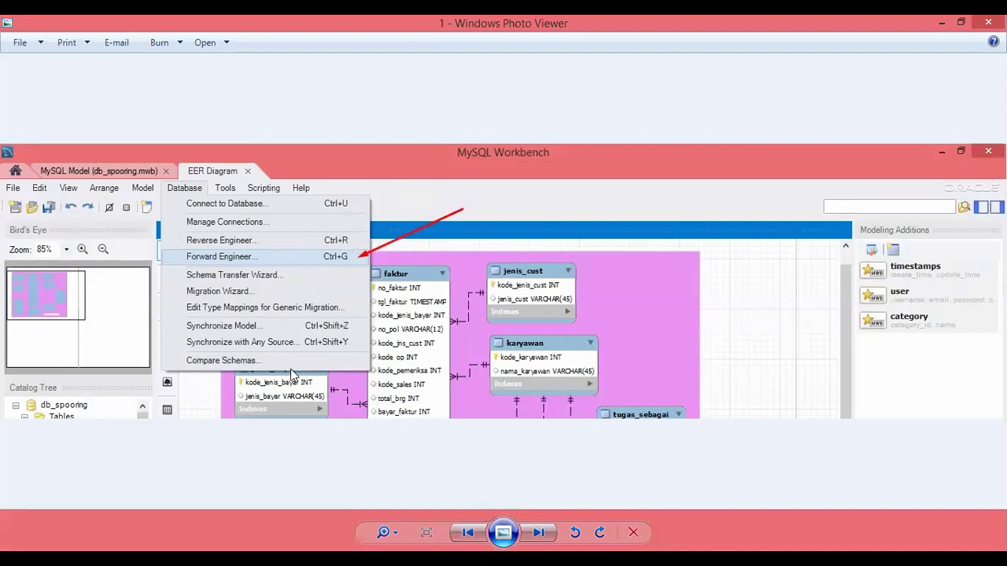
left_click(539, 534)
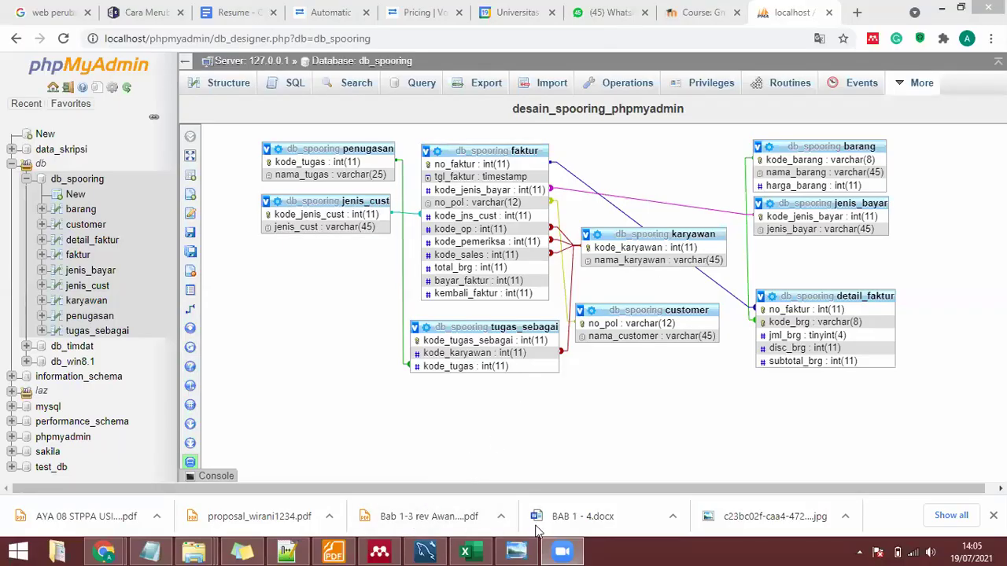
Switch to Windows Photo Viewer and go back from screenshot 11 to screenshot 1 showing the Forward Engineer command.
mouse_move(568, 551)
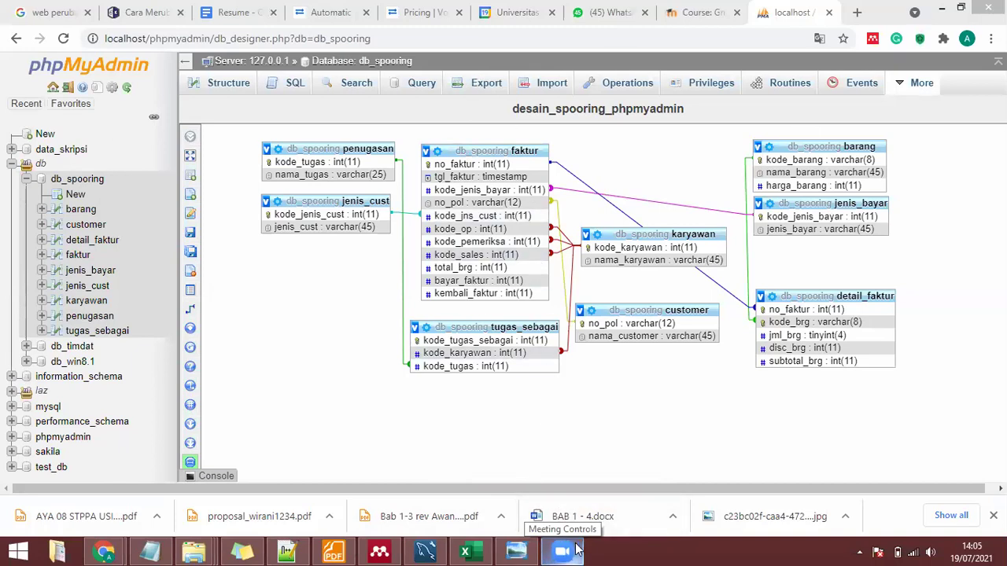
left_click(516, 551)
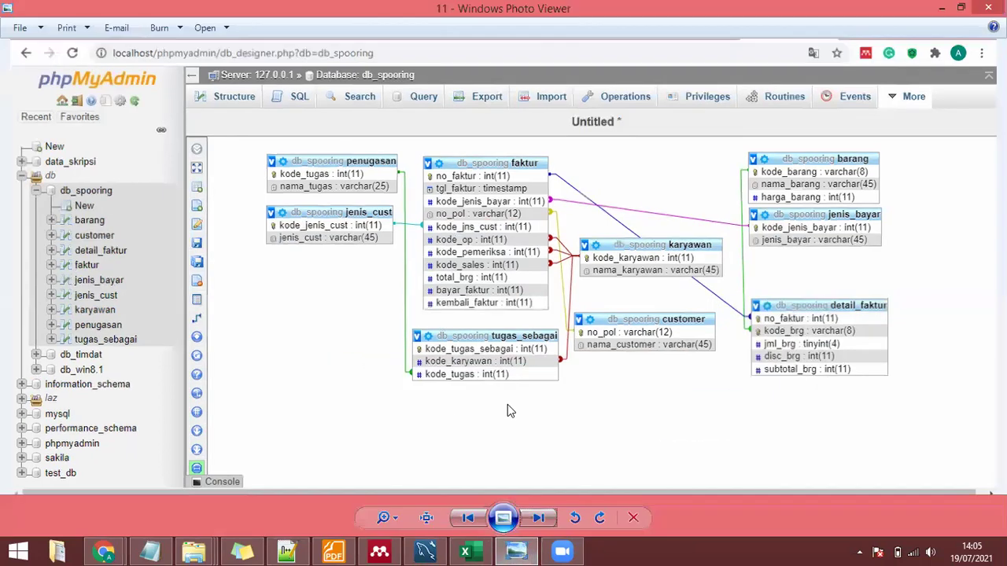
left_click(466, 520)
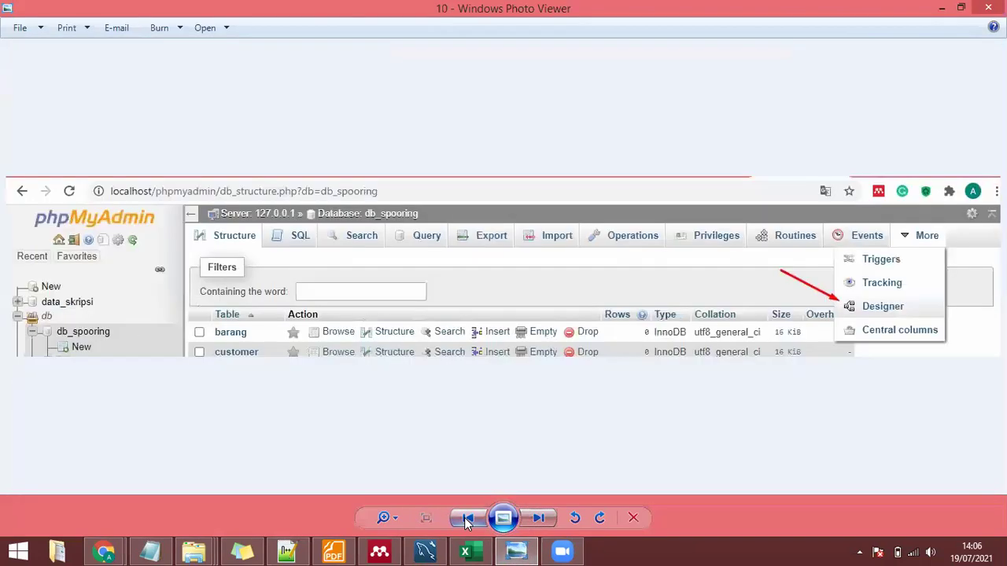
left_click(467, 519)
left_click(467, 520)
left_click(466, 519)
left_click(466, 519)
left_click(467, 519)
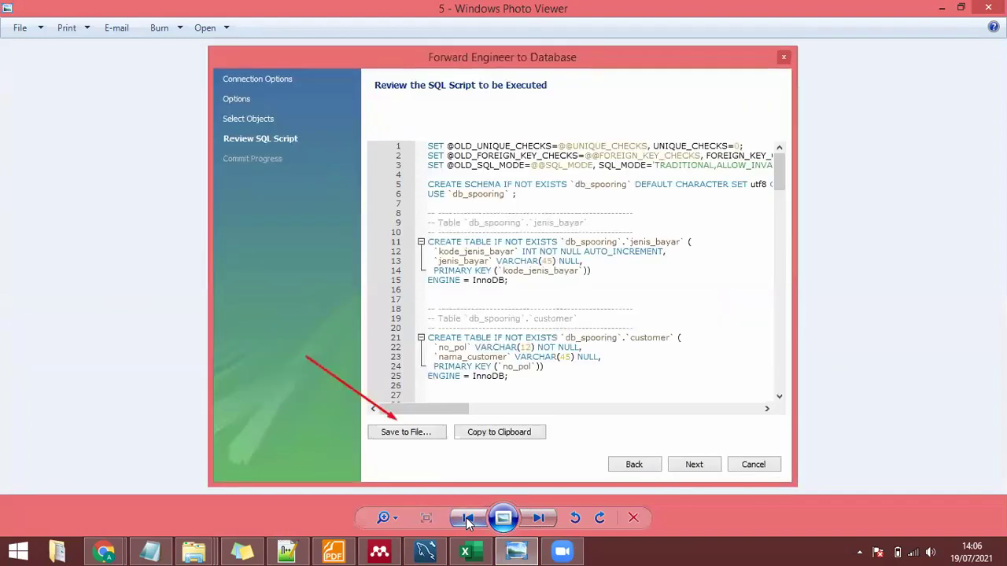
left_click(467, 519)
left_click(467, 519)
left_click(466, 520)
left_click(466, 519)
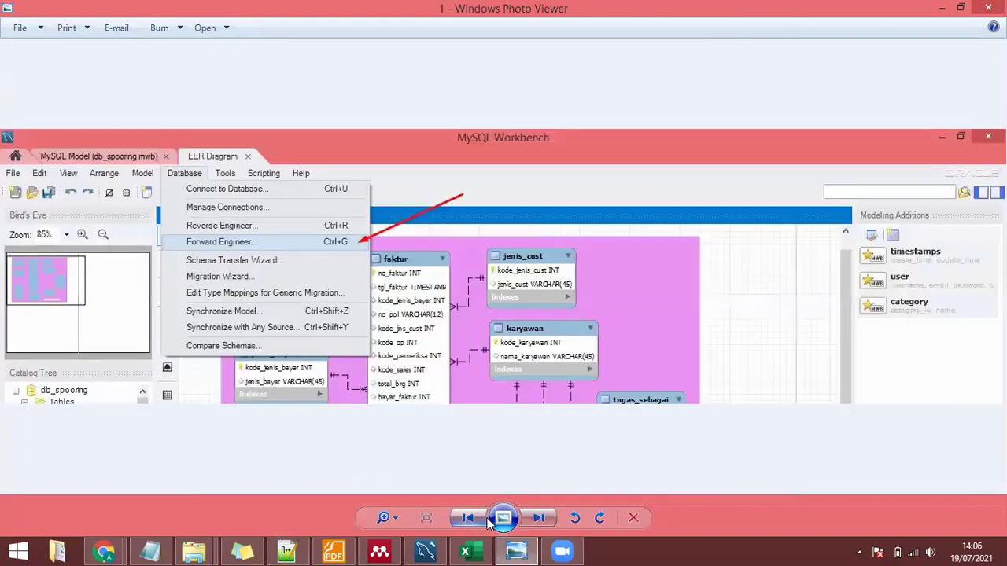
Review the Forward Engineer to Database screenshots for connection parameters, options, object selection and the SQL script.
left_click(538, 519)
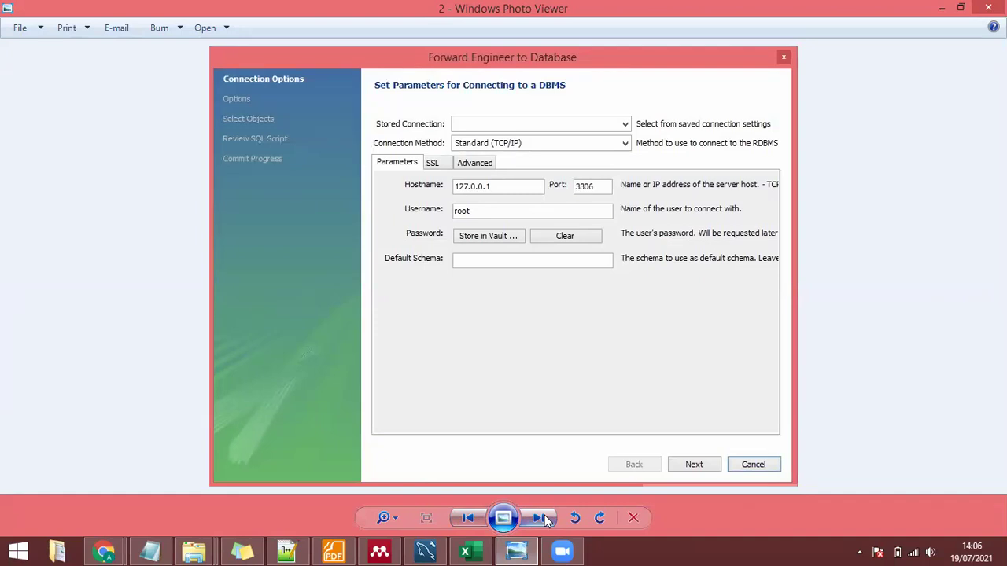
left_click(543, 519)
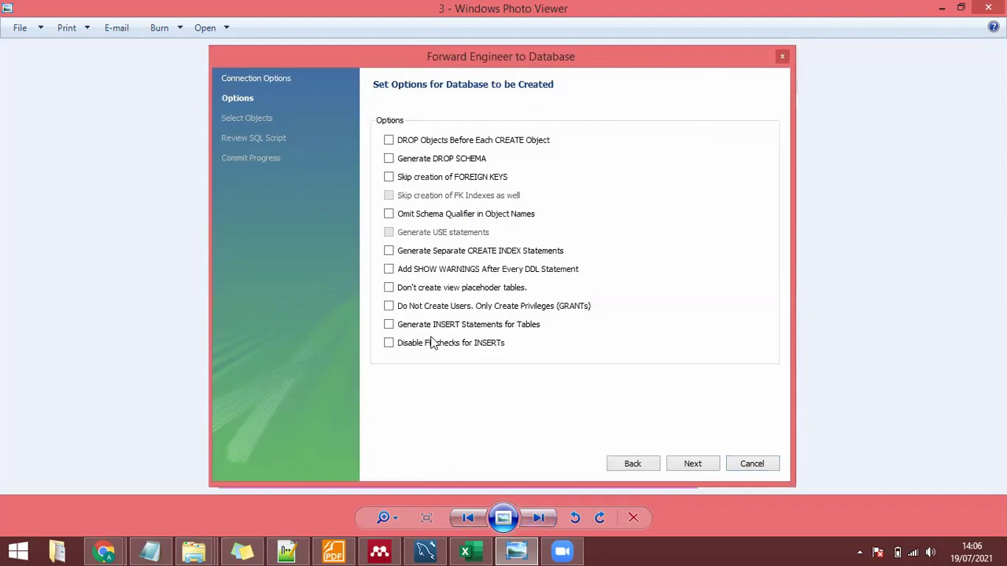
left_click(549, 525)
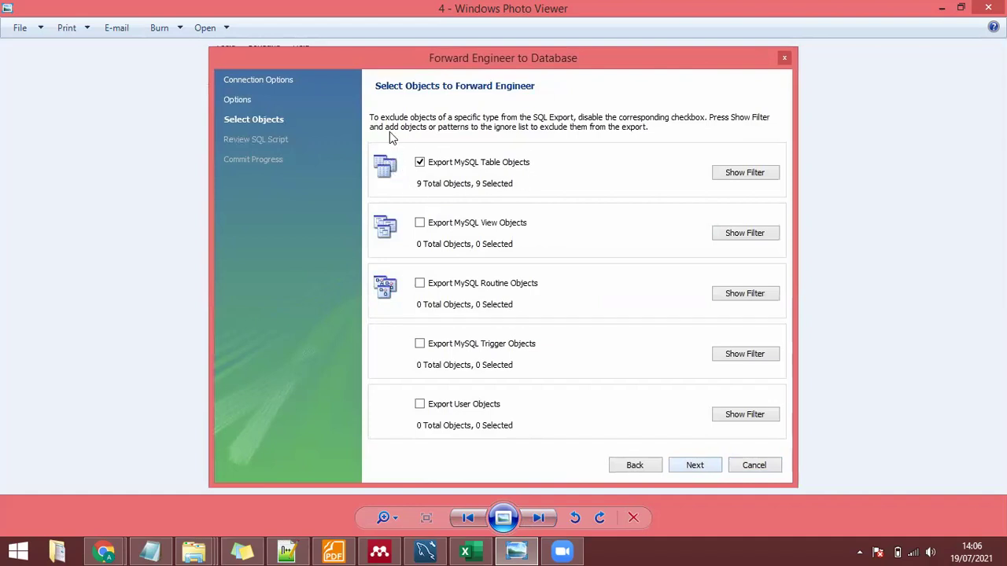
left_click(540, 518)
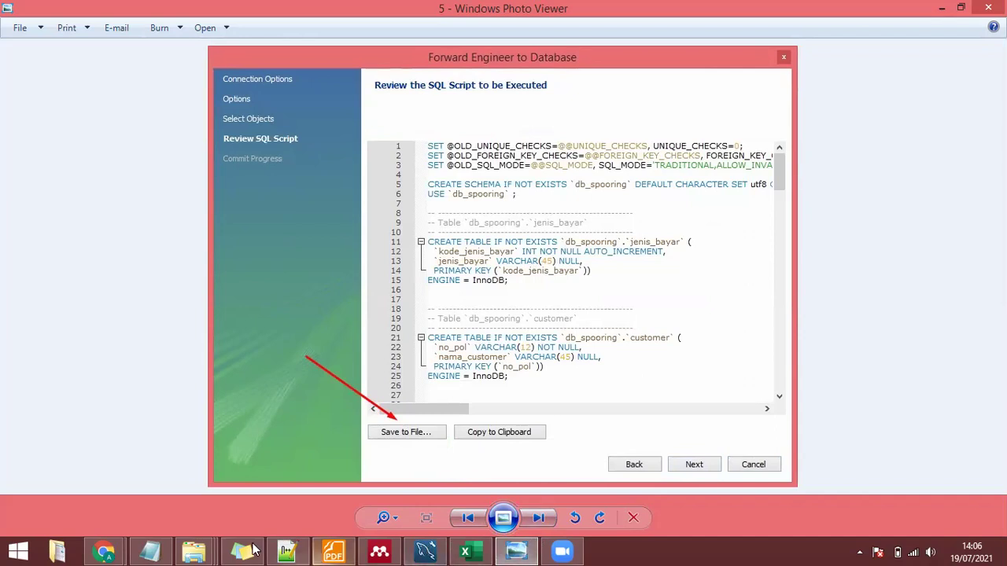
Consult the Notepad note about the DDL script spooring.sql, minimize it and view the Forward Engineering Progress screenshot.
left_click(150, 550)
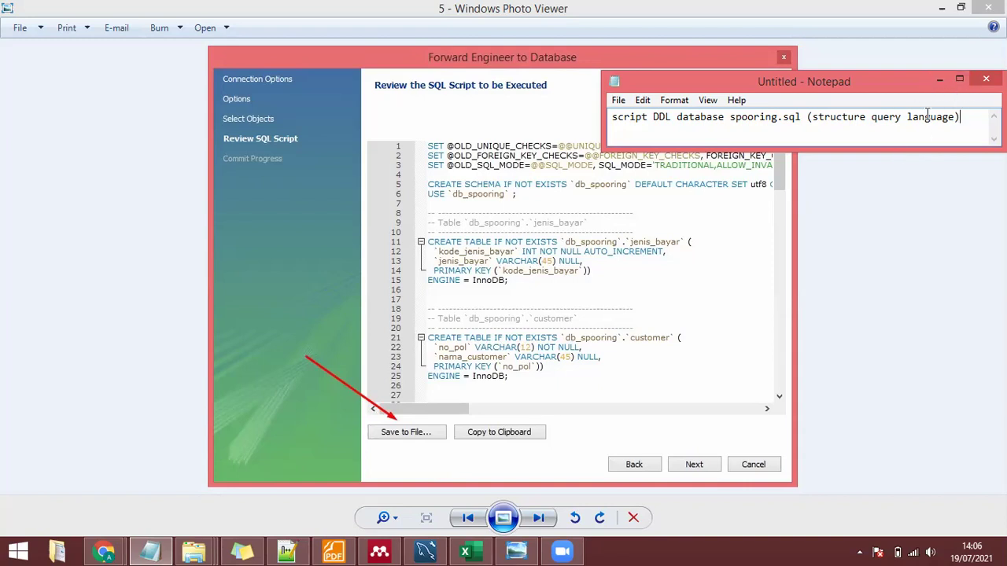
left_click(938, 81)
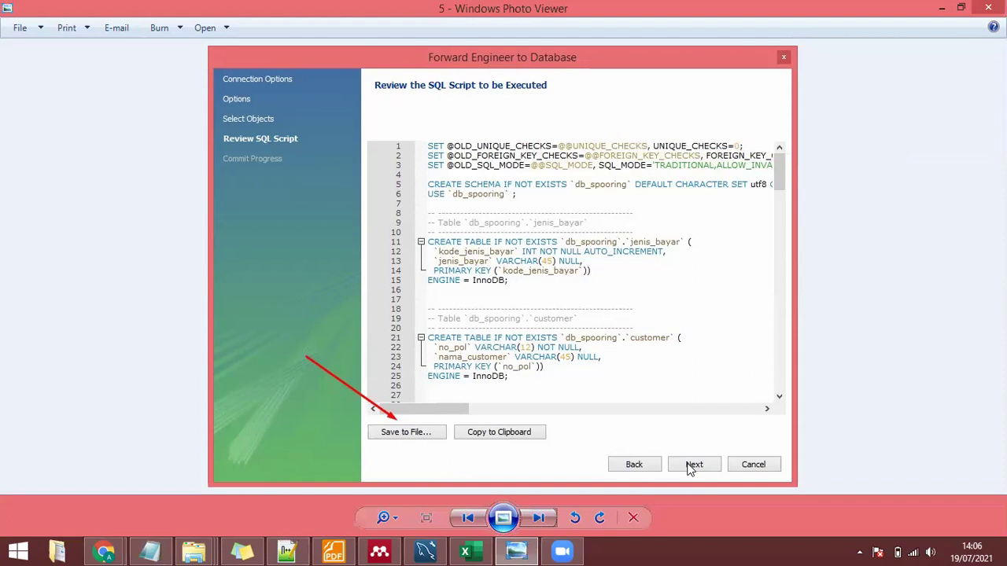
left_click(538, 517)
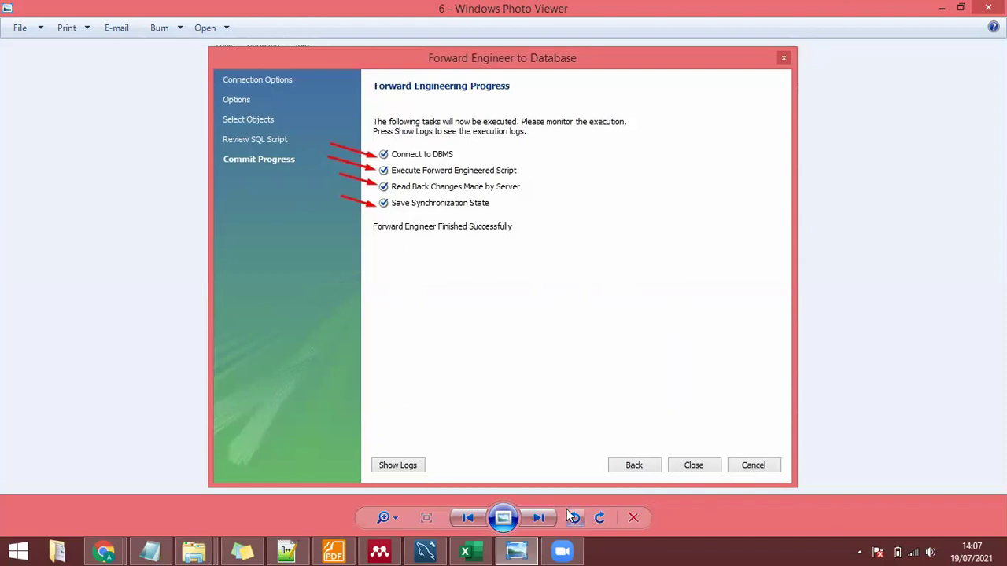
View the guide screenshot of the XAMPP MySQL Admin action, then switch to phpMyAdmin in Chrome and open its home page.
left_click(538, 517)
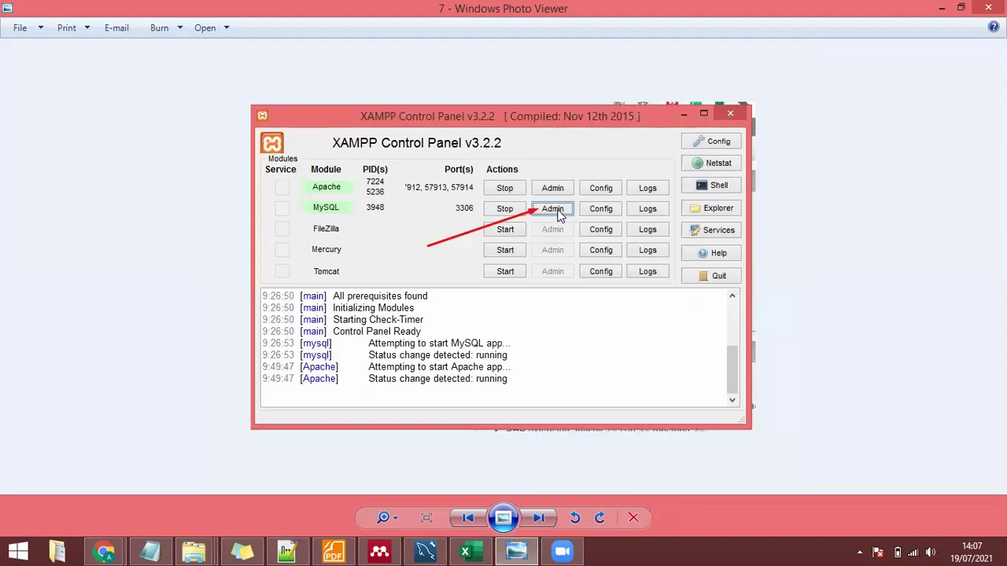
left_click(126, 551)
left_click(126, 493)
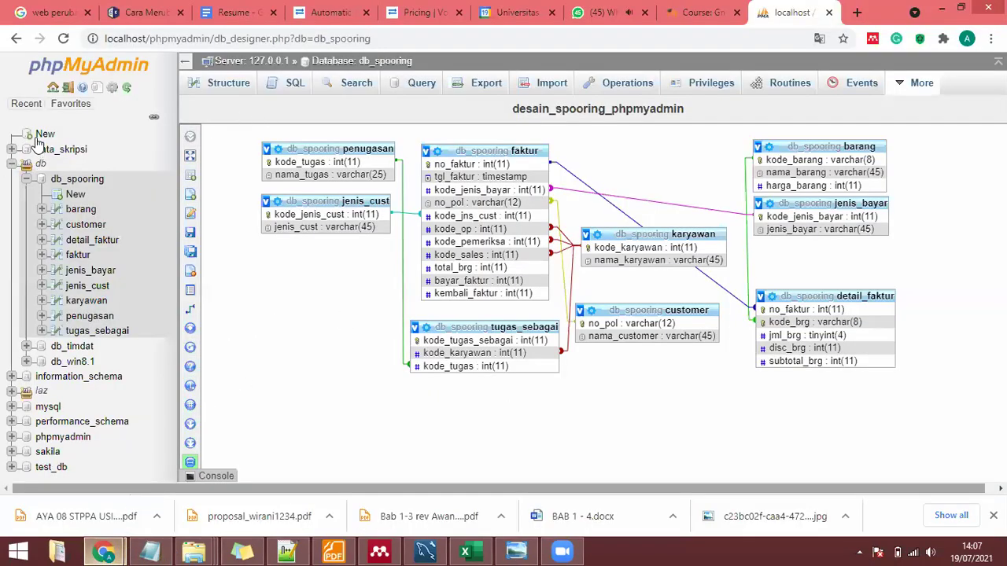
left_click(53, 88)
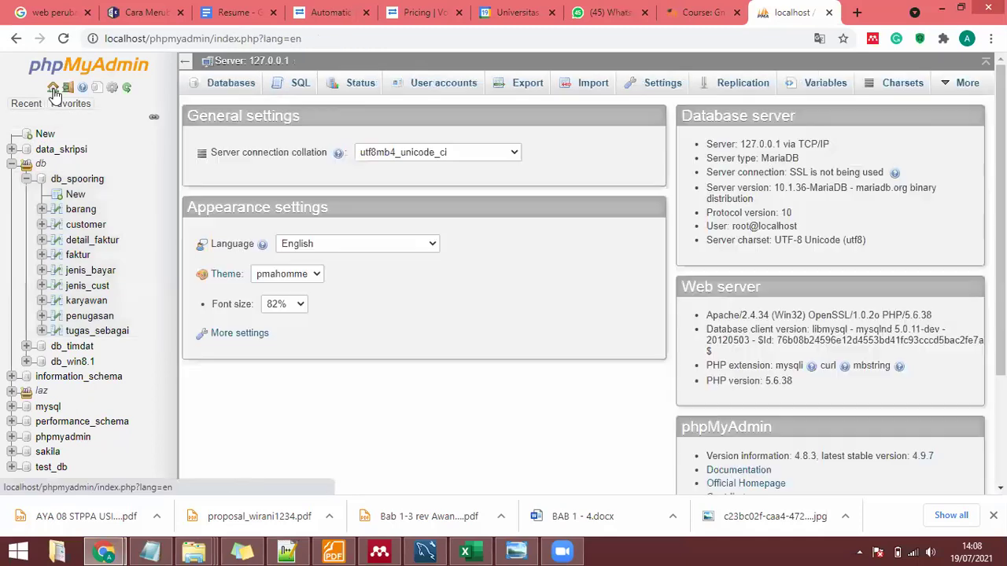
Open the db_spooring database's table list and show its table relationships in the Designer.
left_click(72, 186)
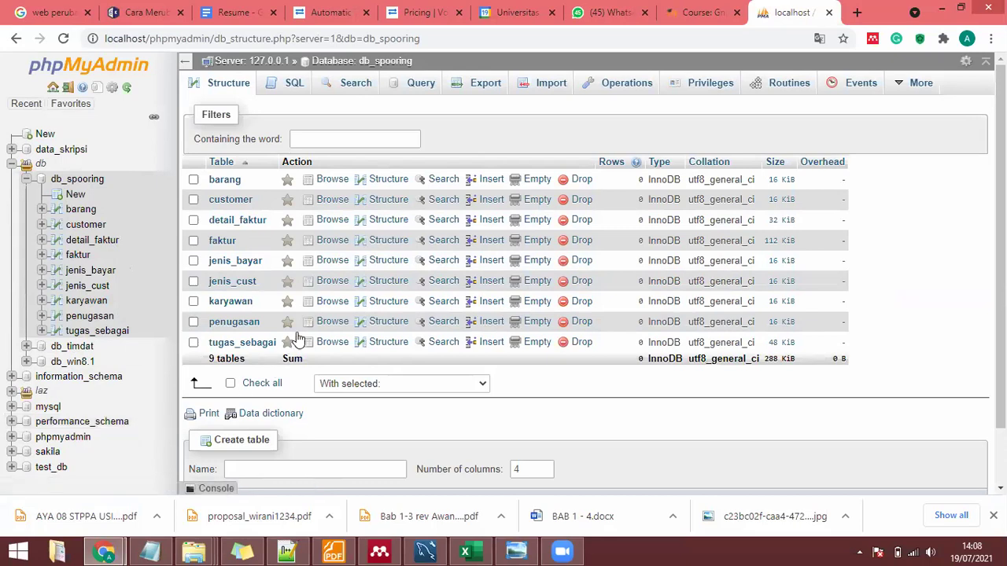
left_click(914, 88)
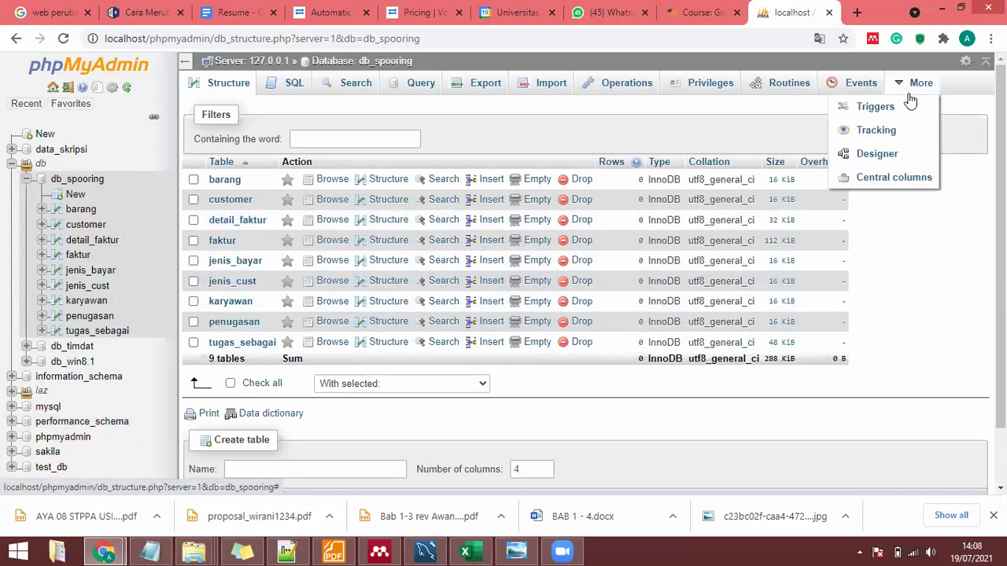
left_click(892, 157)
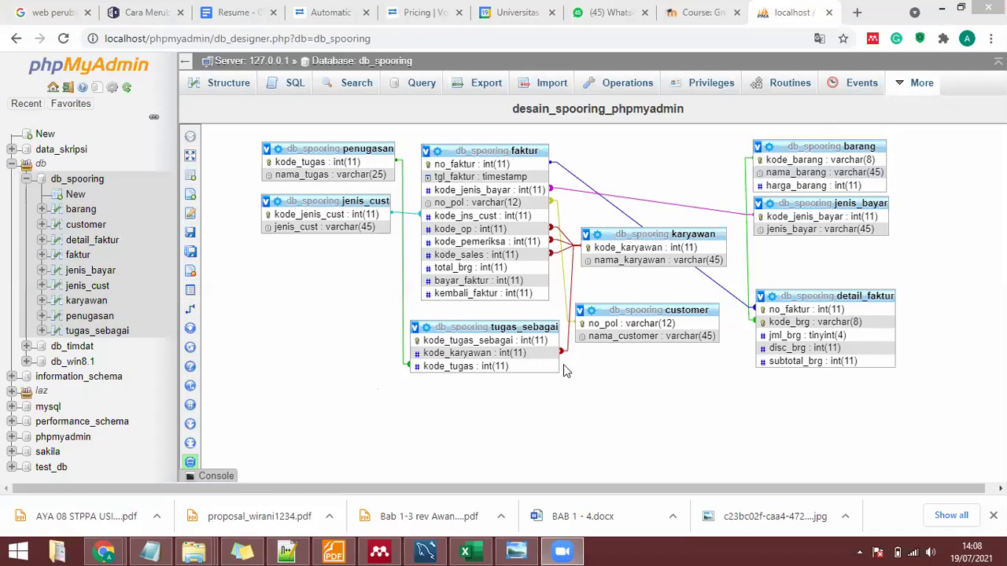
left_click(607, 290)
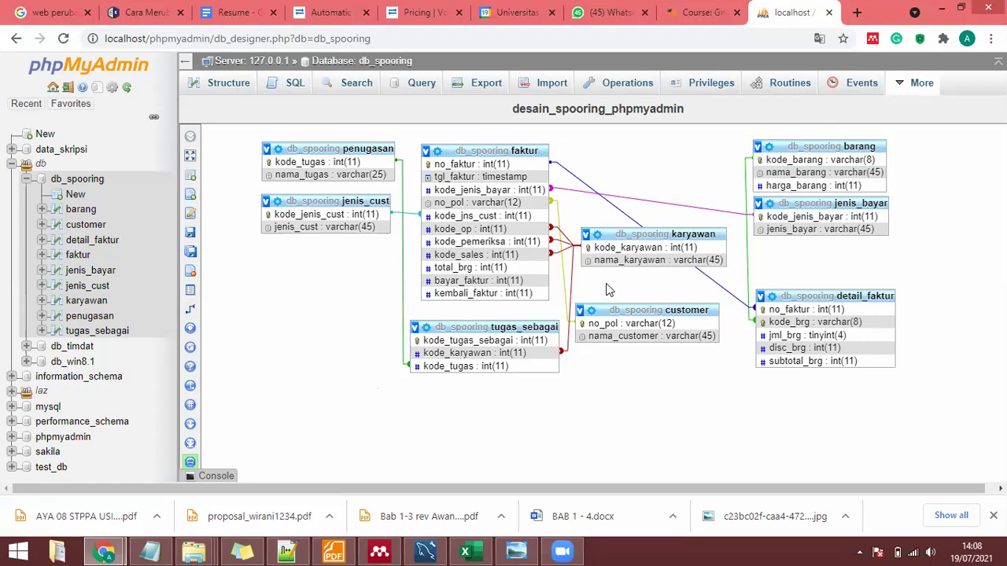